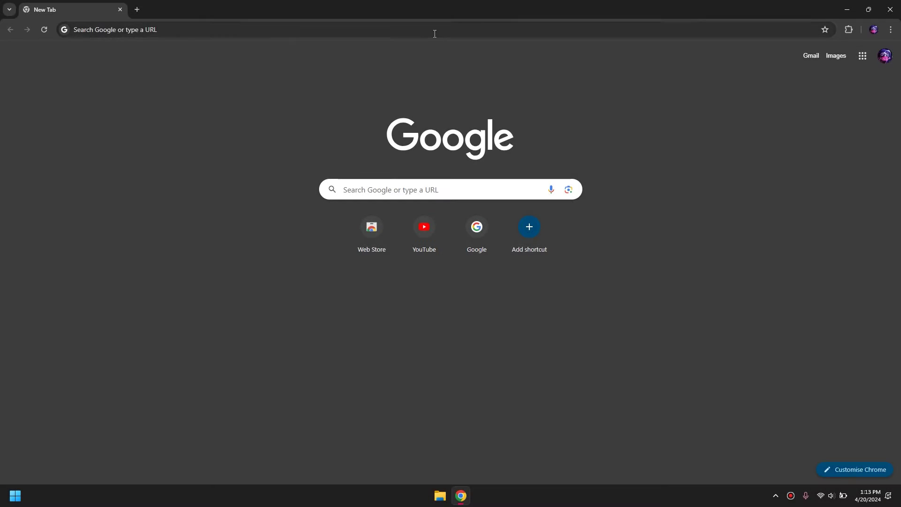
Rerun the 'new tab with chatgpt for chrome' search and open the Tabrr Dashboard Web Store listing
left_click(433, 32)
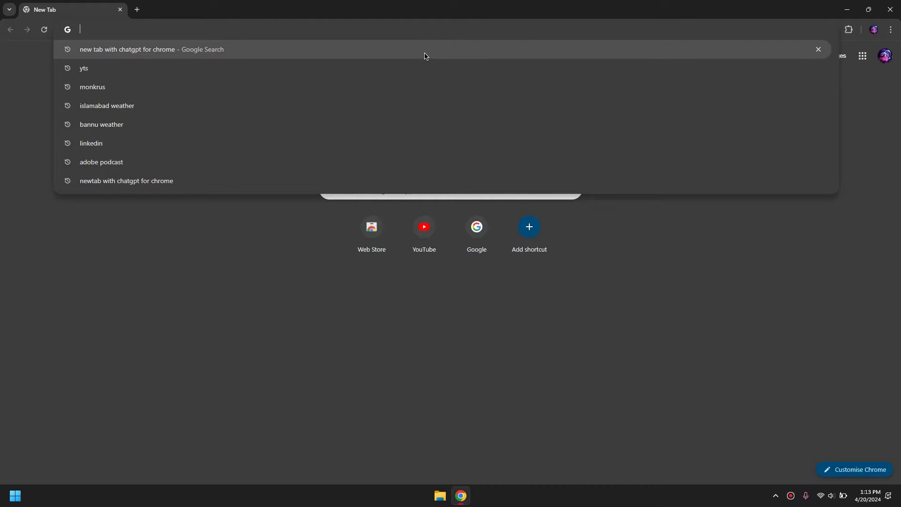
left_click(424, 50)
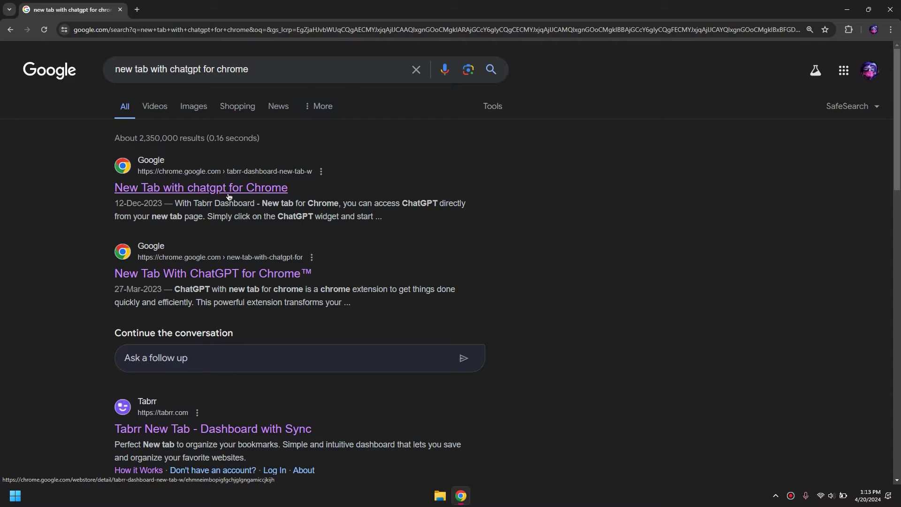
left_click(229, 196)
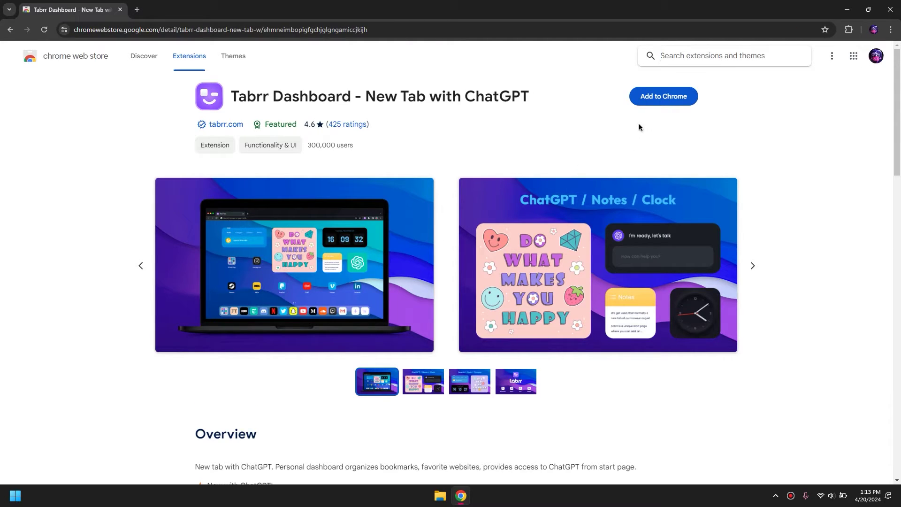
Add the Tabrr Dashboard extension to Chrome and keep it as the new tab page
left_click(649, 97)
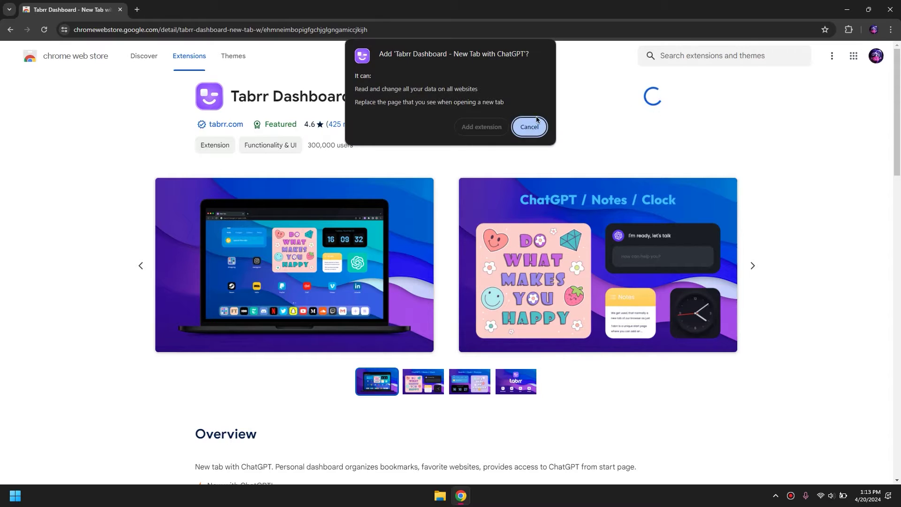
left_click(482, 127)
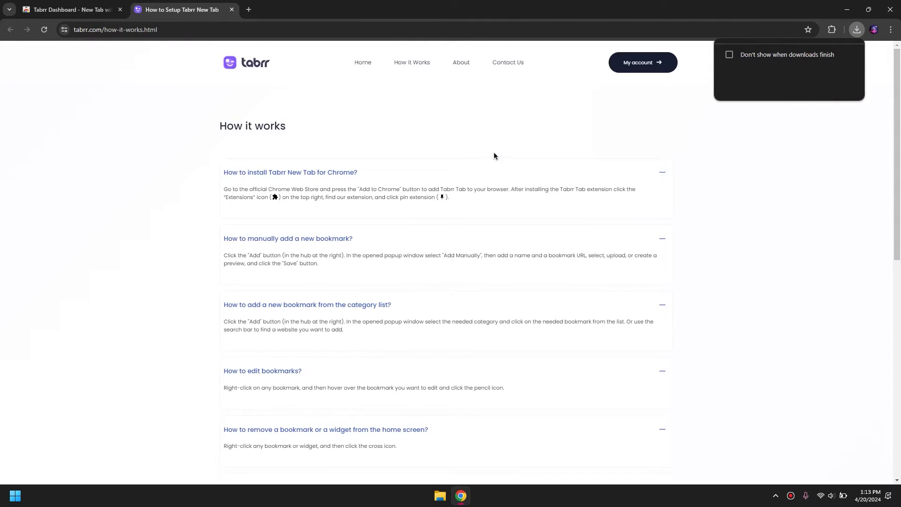
left_click(248, 10)
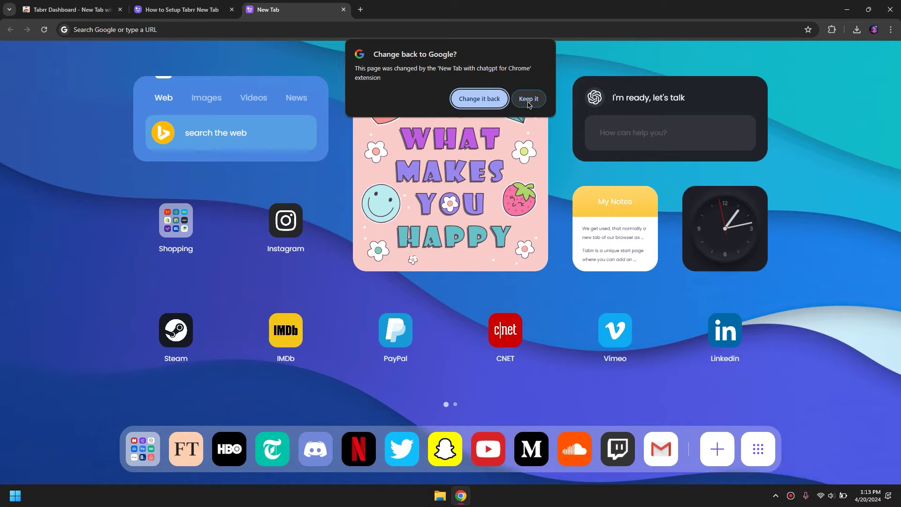
left_click(528, 99)
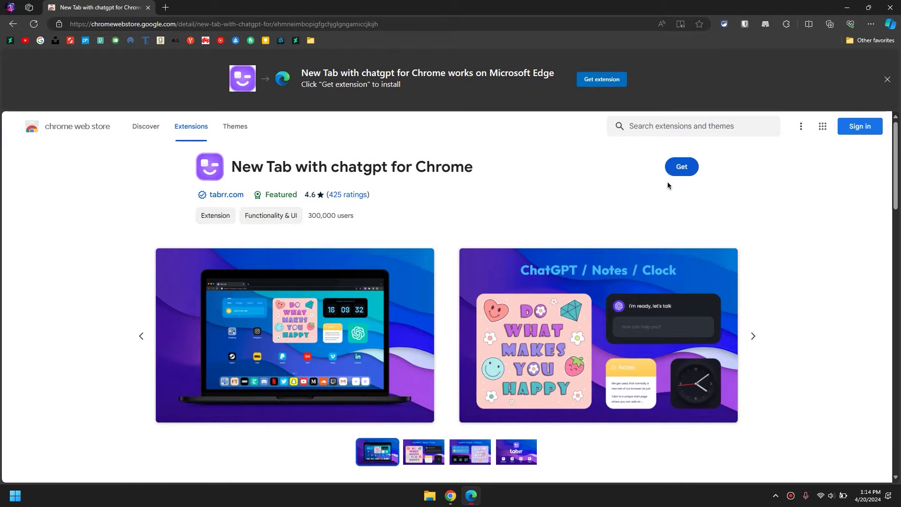
Add the New Tab with chatgpt extension to Edge, enable it in Manage extensions, then open a new tab
left_click(682, 167)
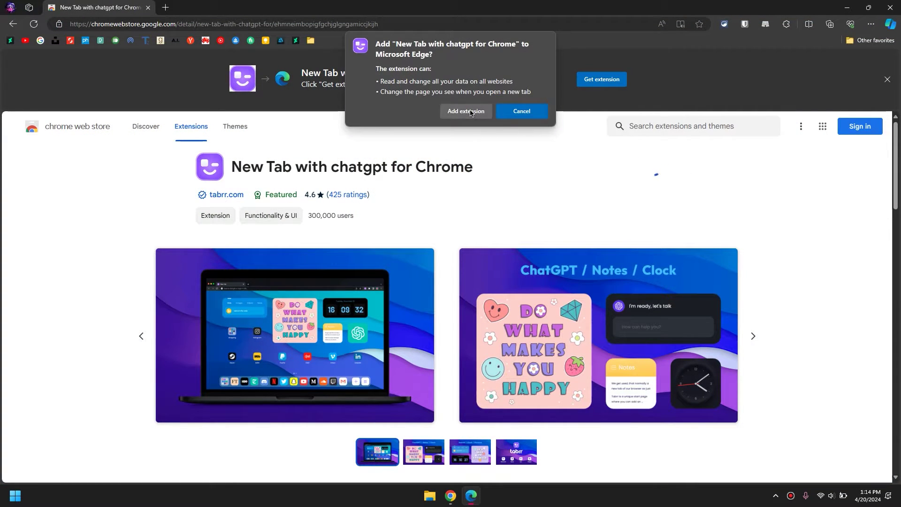
left_click(471, 112)
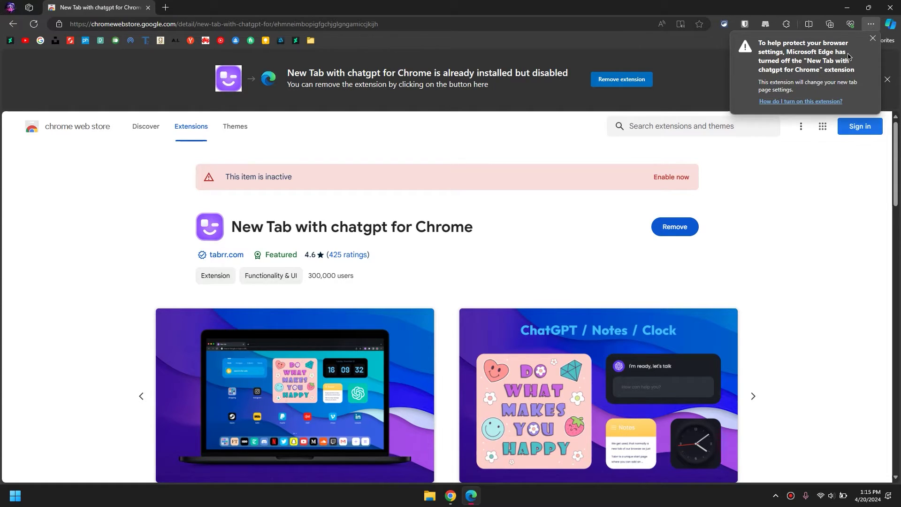
left_click(871, 27)
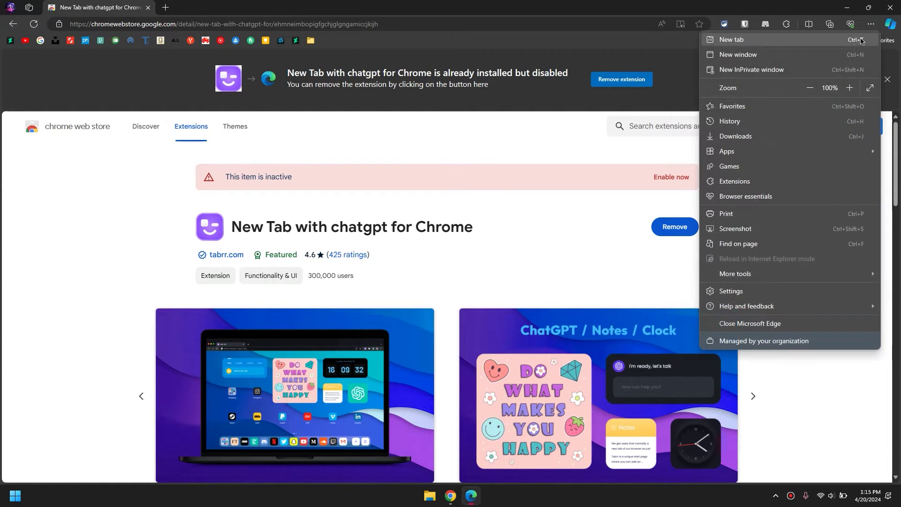
left_click(743, 180)
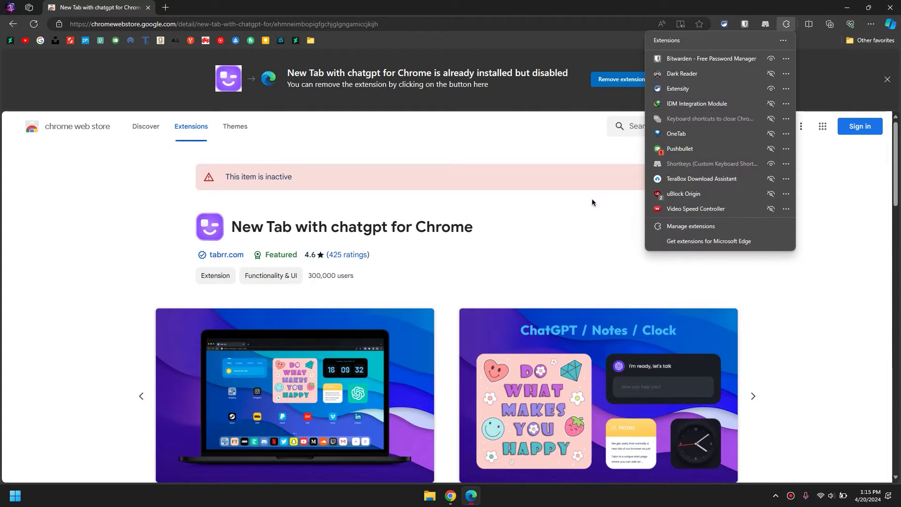
left_click(692, 229)
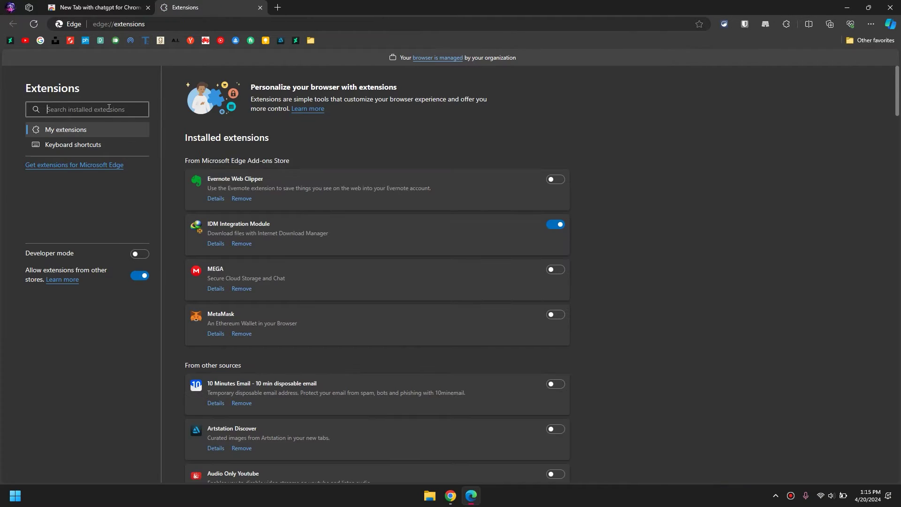
type("new tab with chatgpt for chrome")
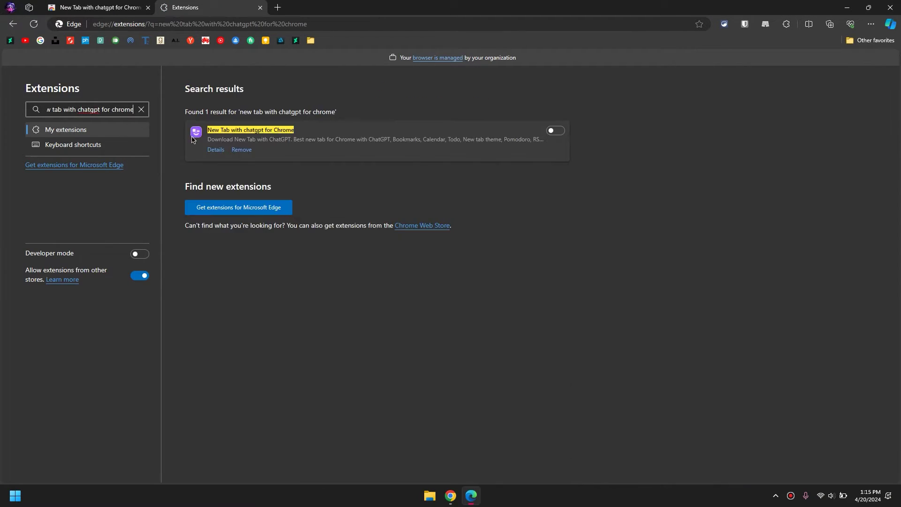
left_click(556, 132)
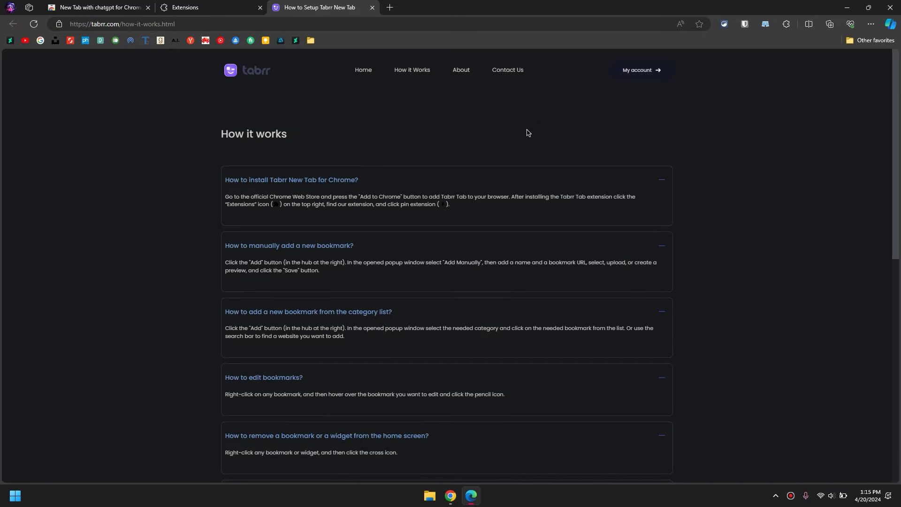
left_click(390, 8)
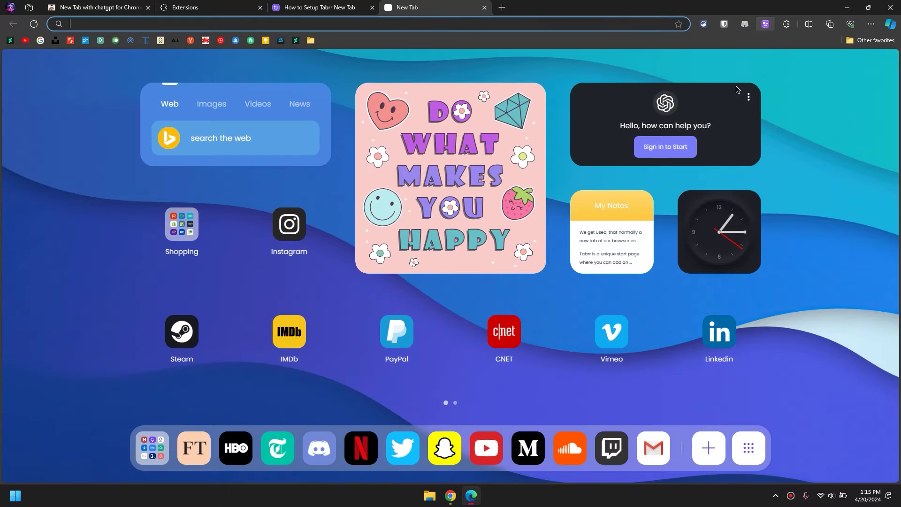
Switch to Chrome's new tab and leave the clock screen to reveal the Tabrr dashboard
left_click(846, 8)
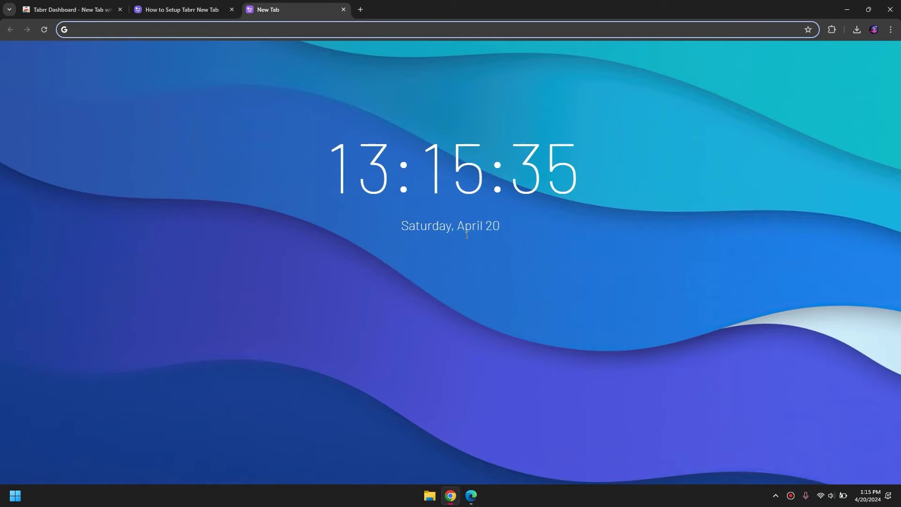
left_click(467, 263)
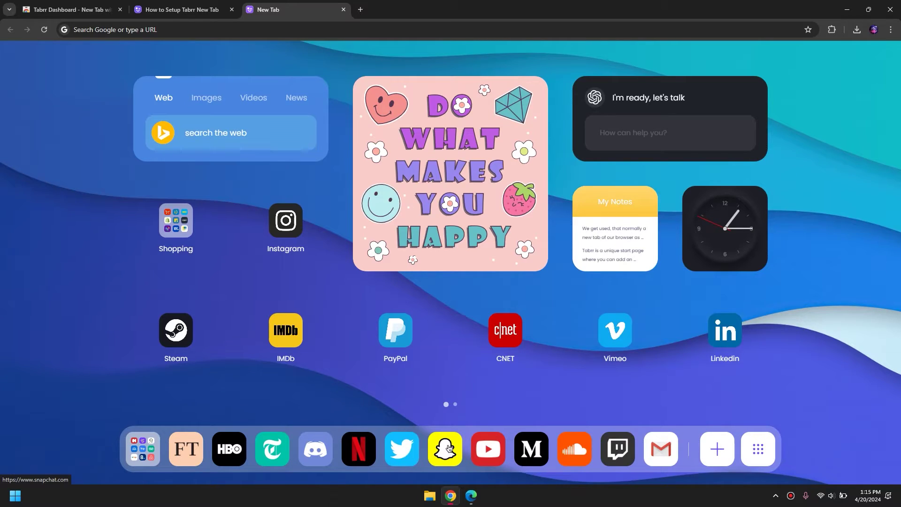
left_click(408, 454)
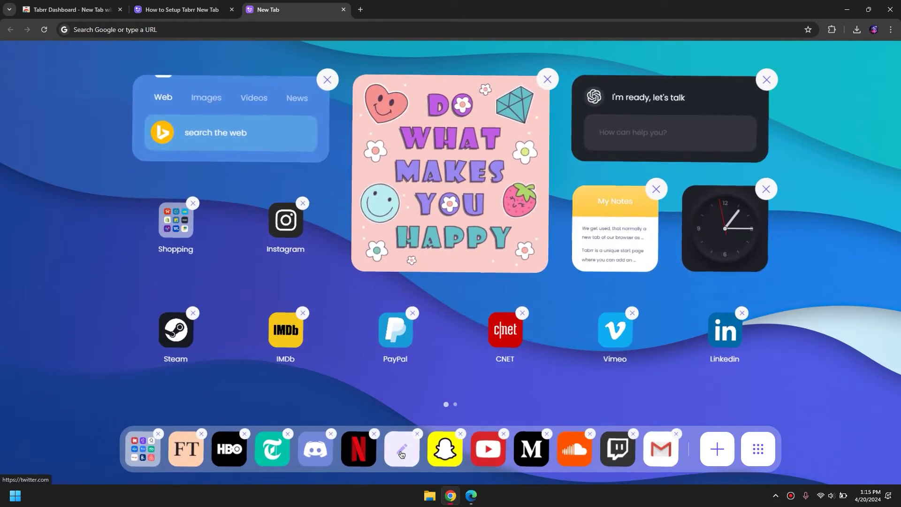
left_click(401, 454)
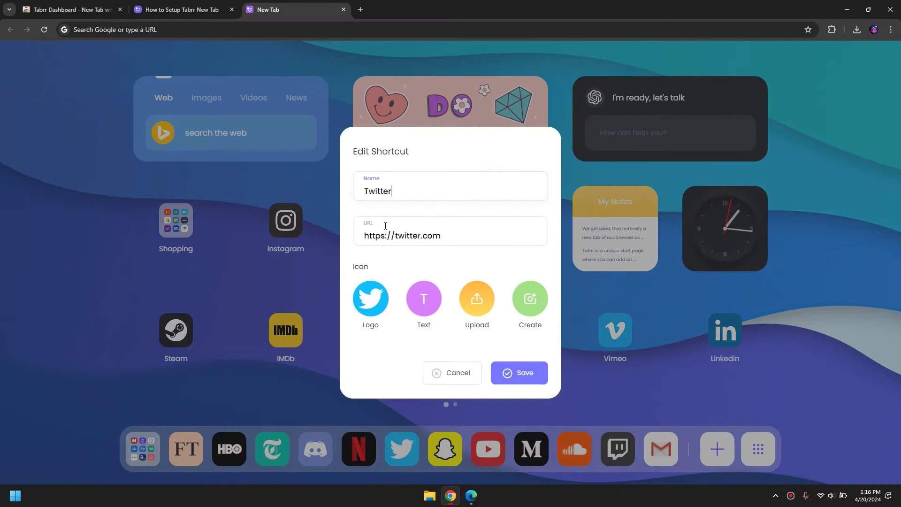
left_click(439, 374)
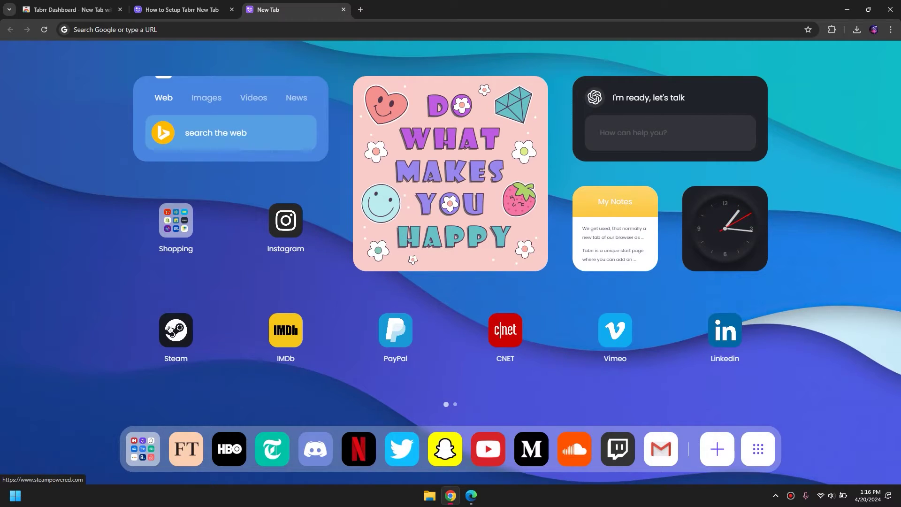
Rename the Steam shortcut to Google and change its address from steampowered to google
left_click(178, 333)
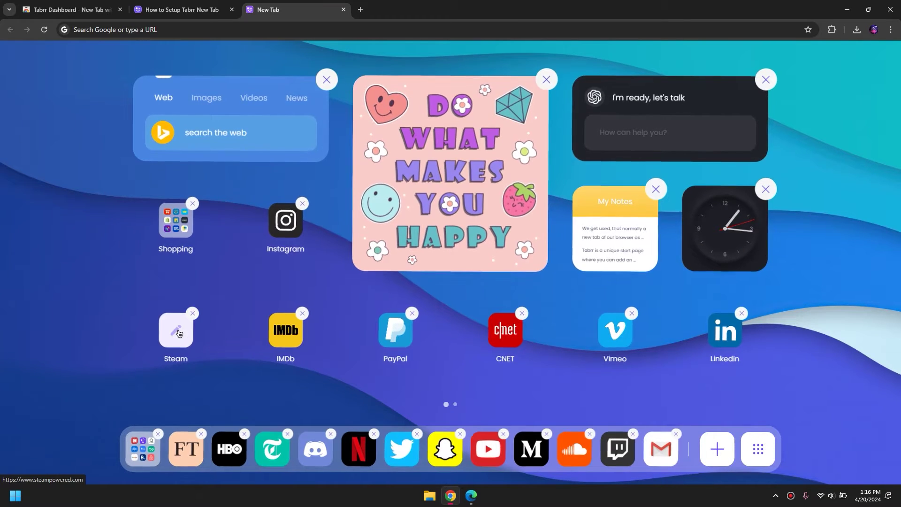
left_click(176, 334)
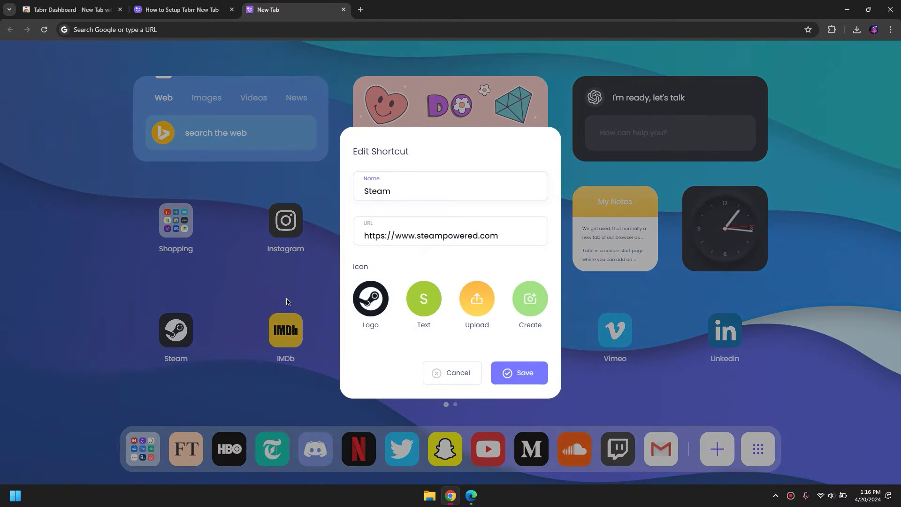
double_click(404, 193)
type("Google")
double_click(437, 236)
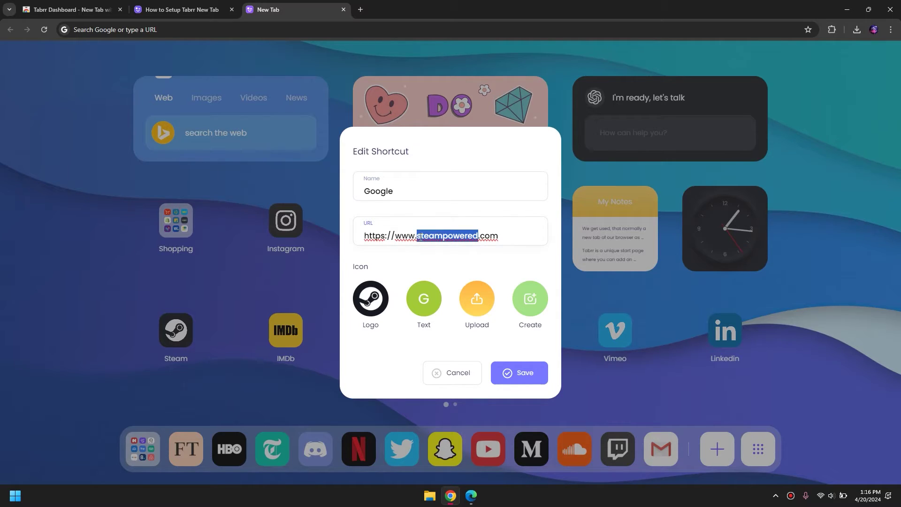
type("google")
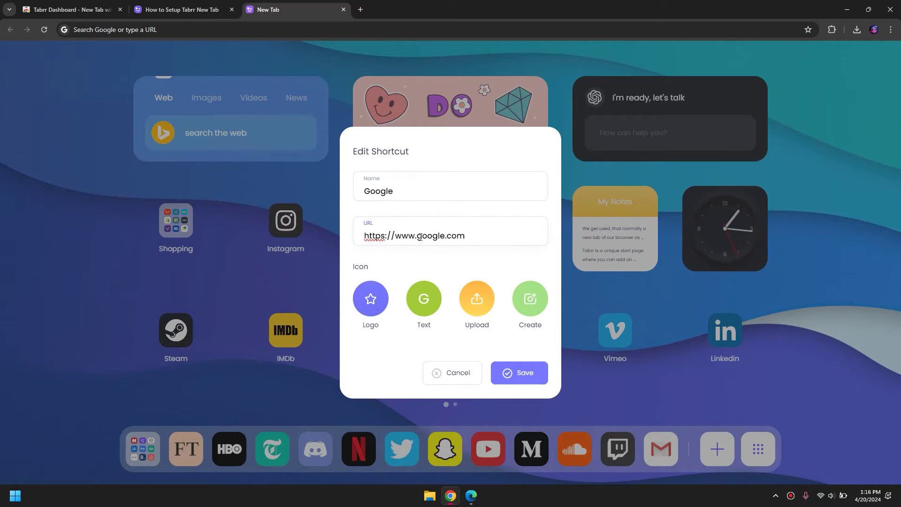
left_click(506, 370)
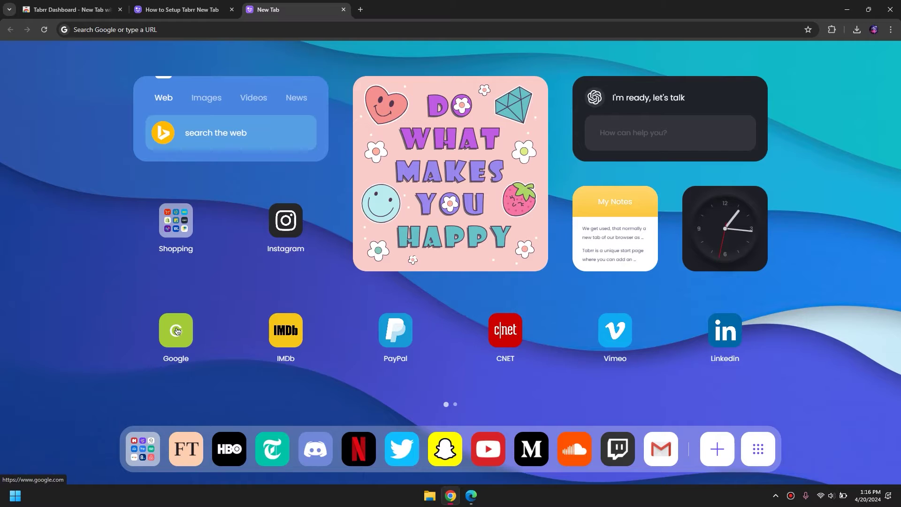
Set the Google shortcut's icon to the 'images' logo file and save it
left_click(177, 331)
left_click(176, 331)
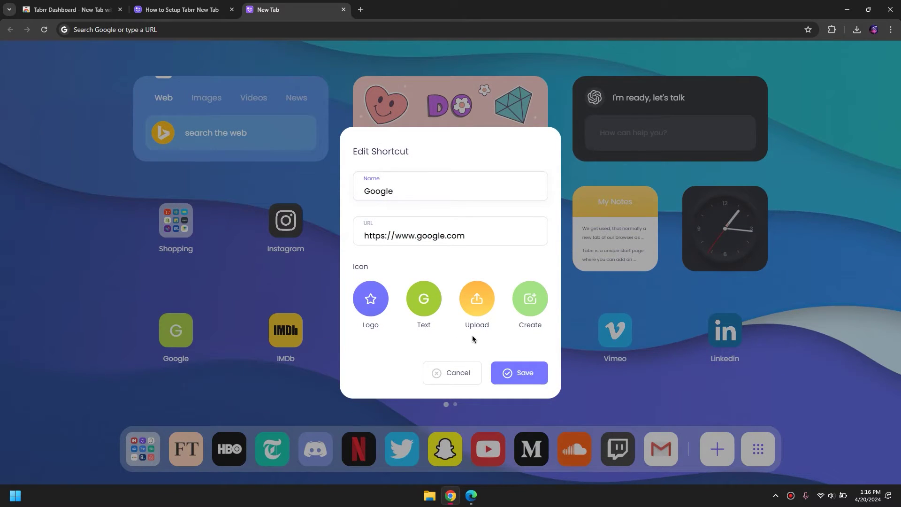
left_click(479, 306)
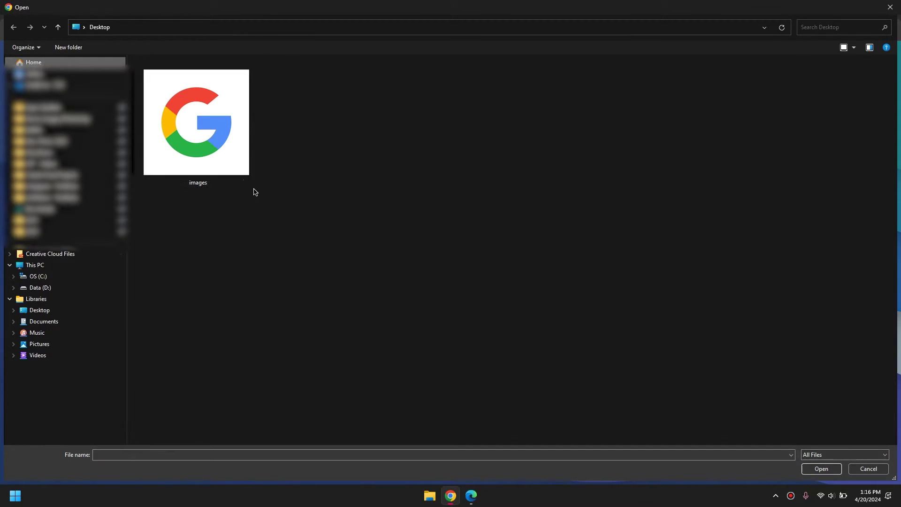
double_click(217, 155)
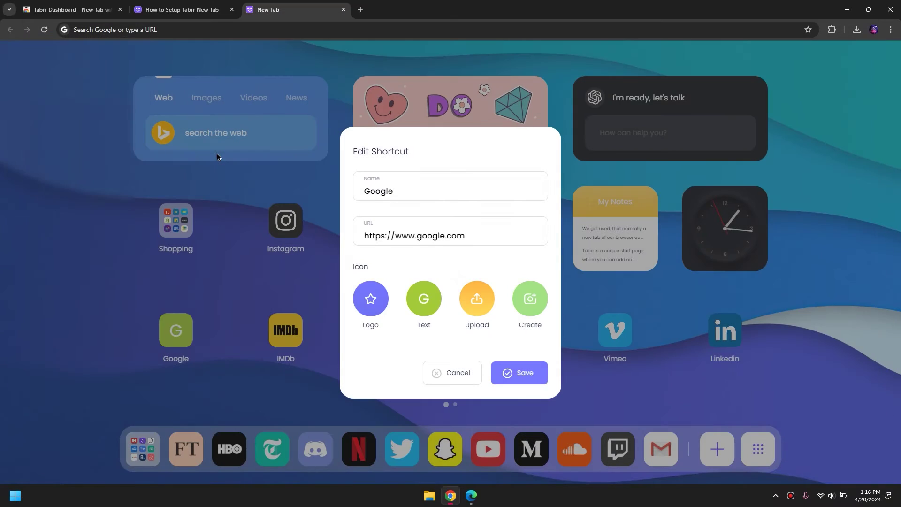
left_click(517, 373)
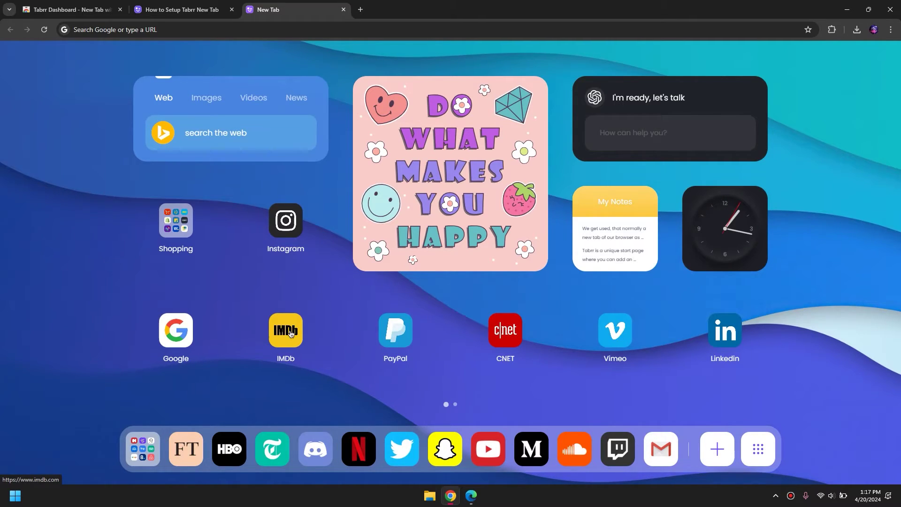
Create a new note titled 'Creative' in My Notes, then close the notes panel
left_click(609, 218)
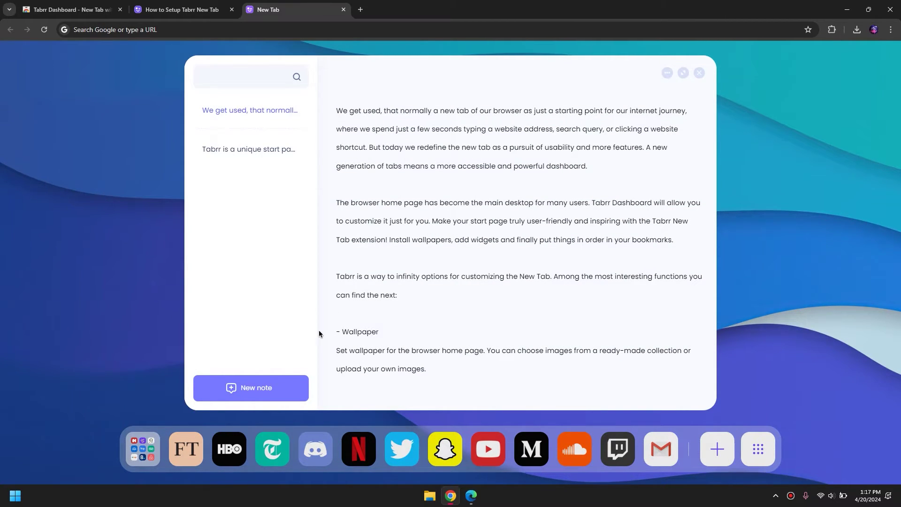
left_click(276, 386)
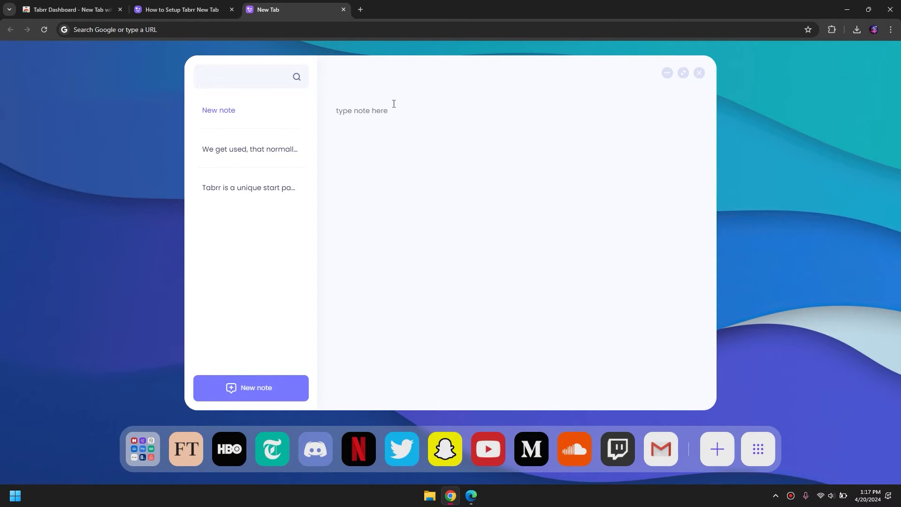
type("Creative")
left_click(264, 393)
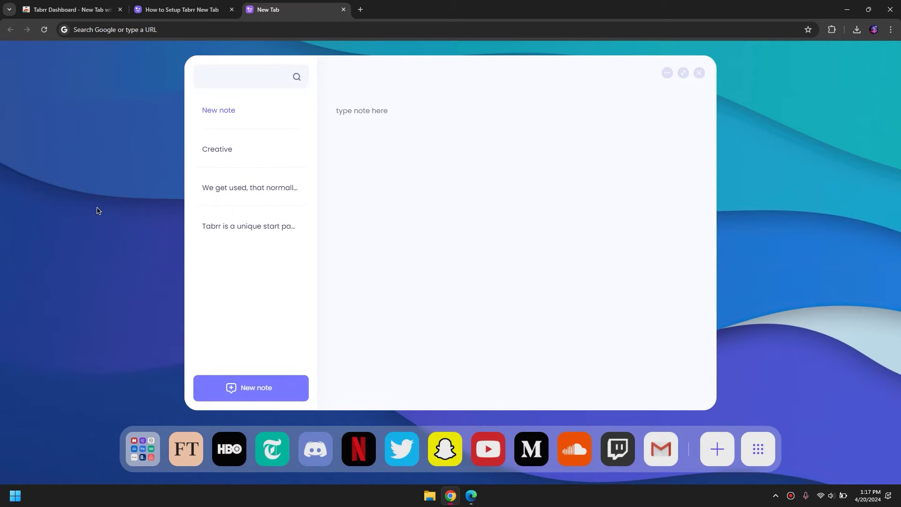
left_click(98, 210)
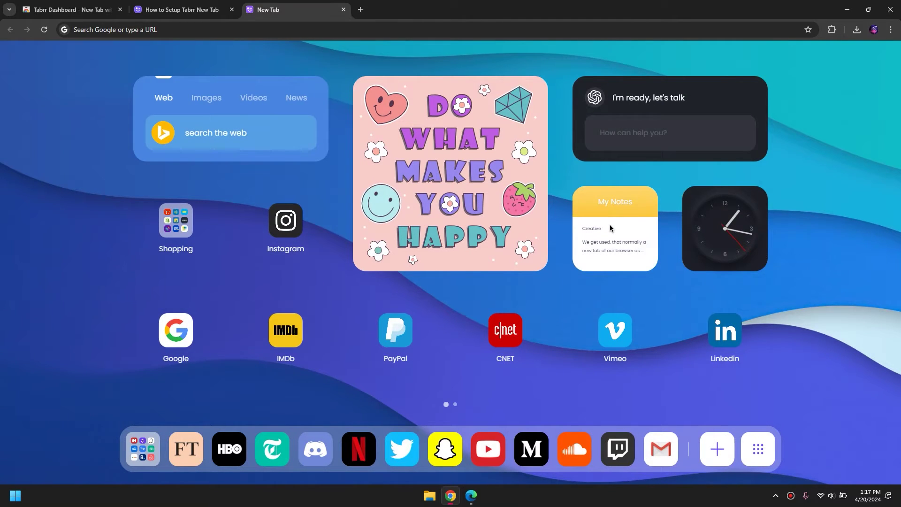
left_click(481, 127)
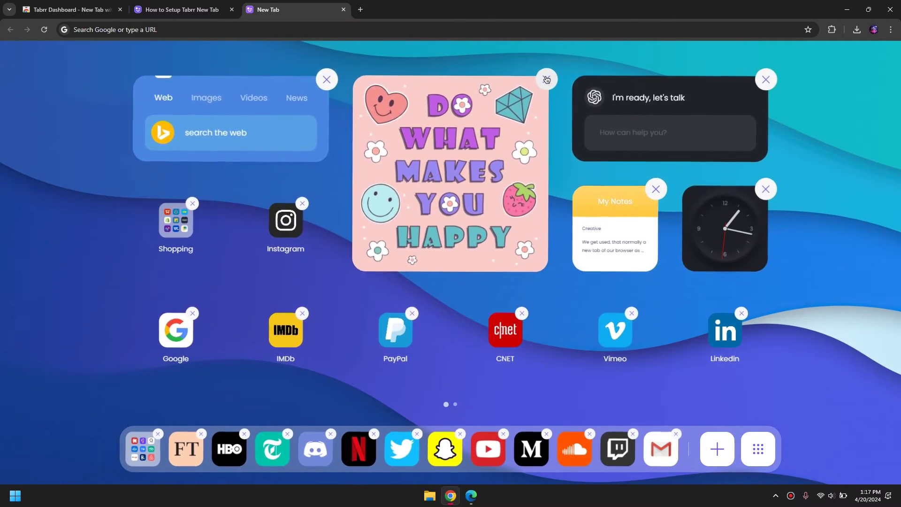
left_click(122, 223)
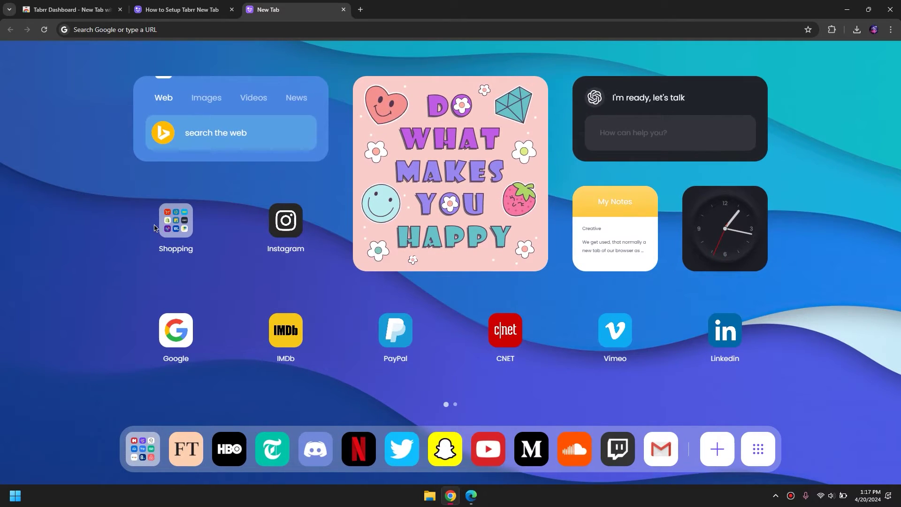
left_click(723, 455)
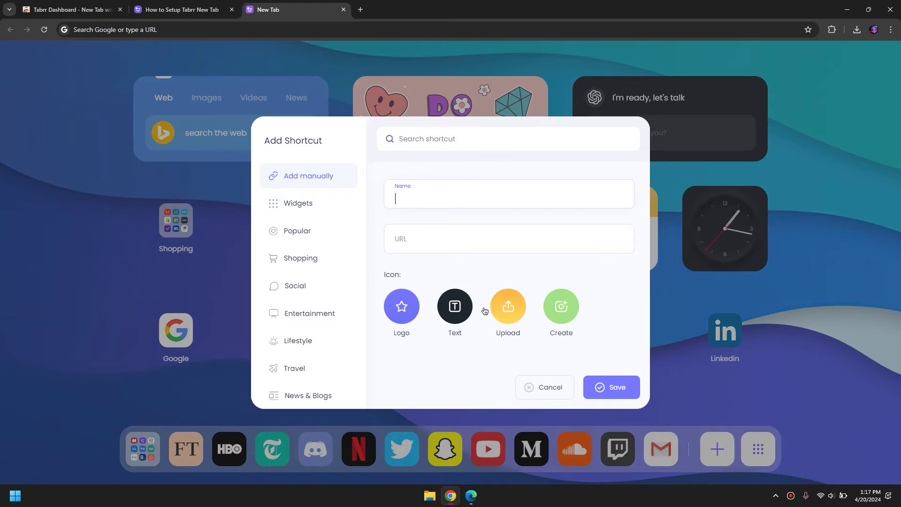
left_click(299, 204)
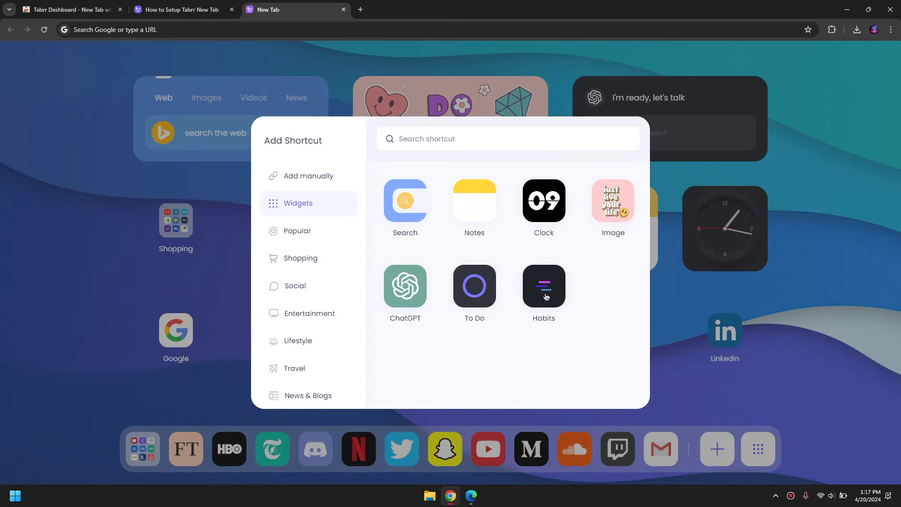
key("Escape")
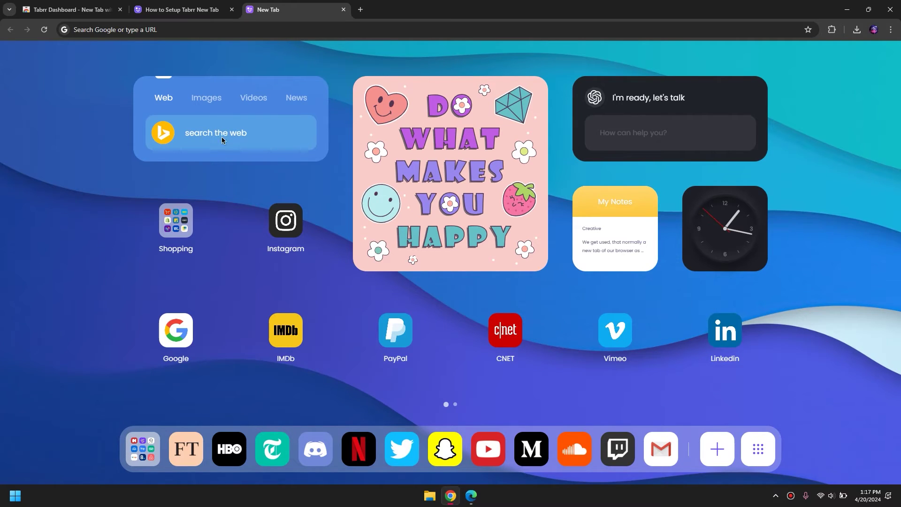
left_click(245, 134)
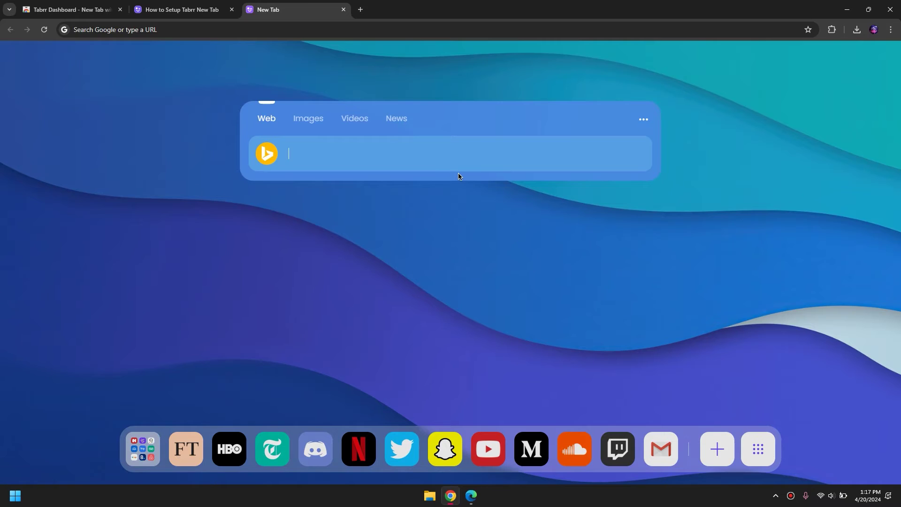
type("landscape")
key("Return")
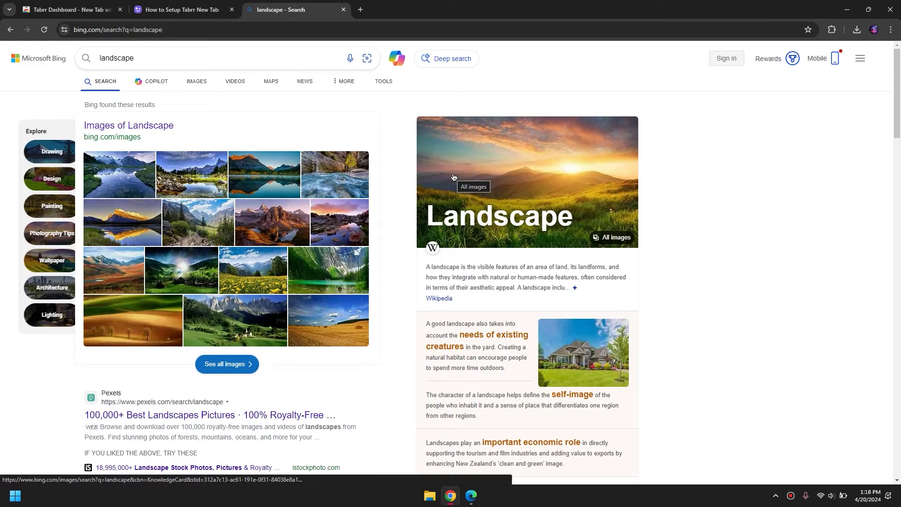
key("alt+Left")
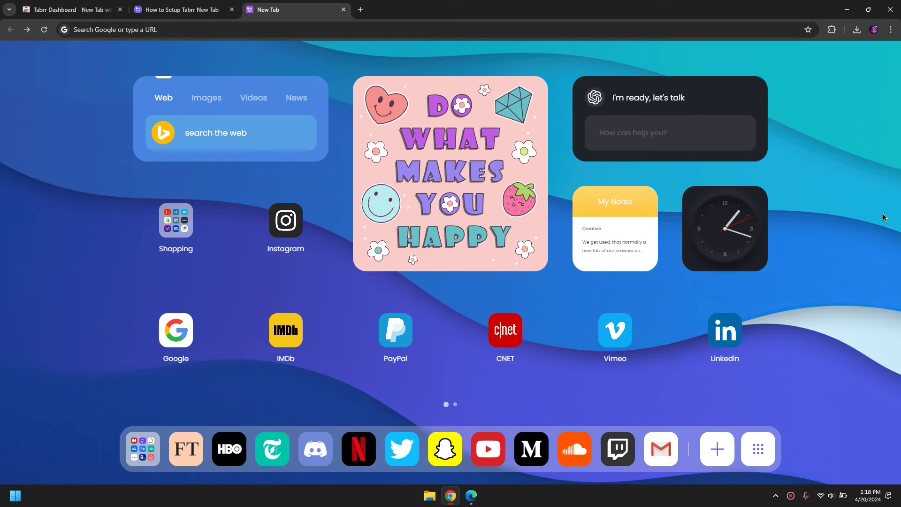
scroll(884, 218, "down", 1)
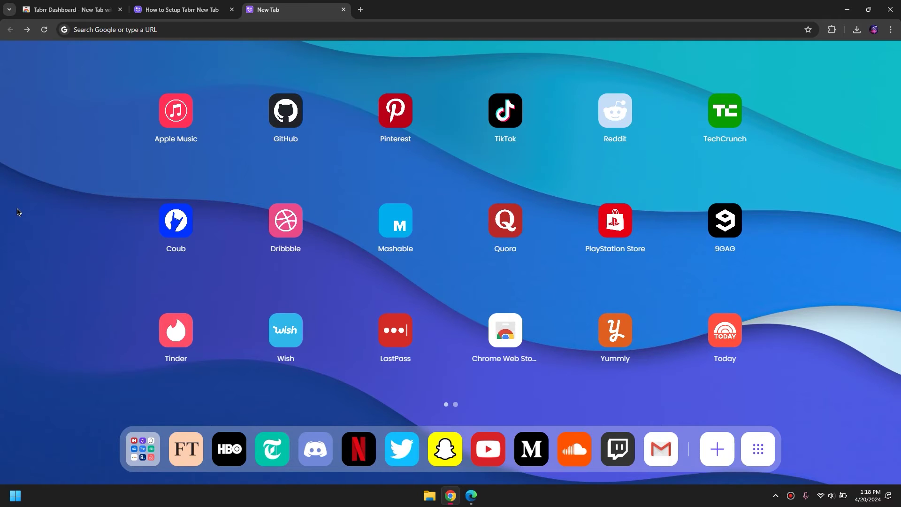
scroll(17, 212, "up", 1)
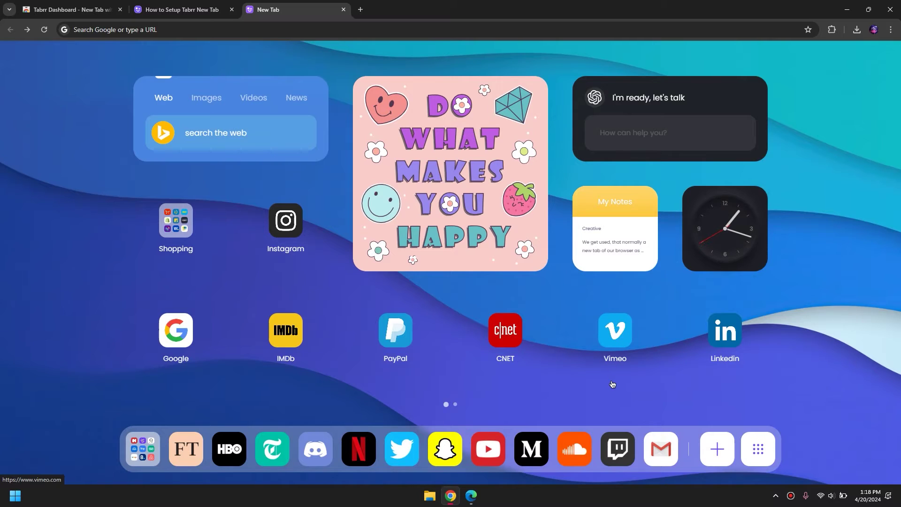
In Settings > Background, upload the purple night mountain wallpaper from the Downloads folder
left_click(757, 450)
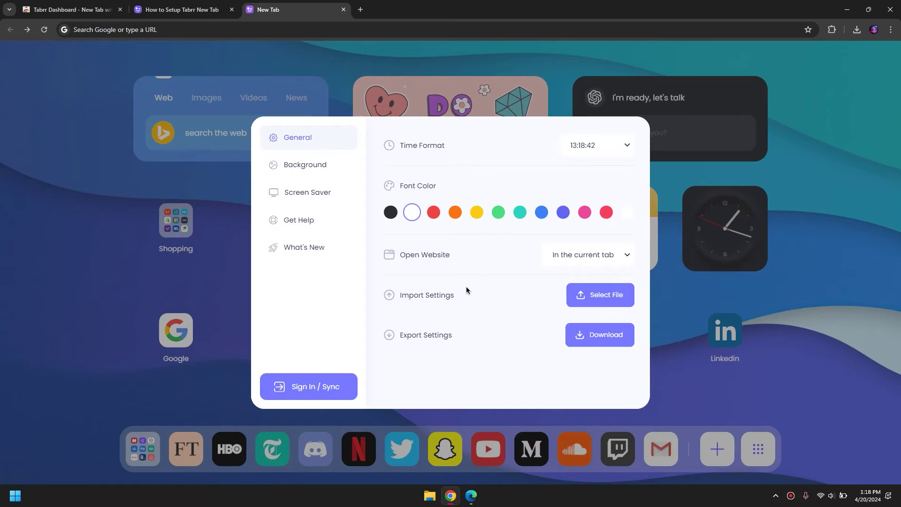
left_click(319, 171)
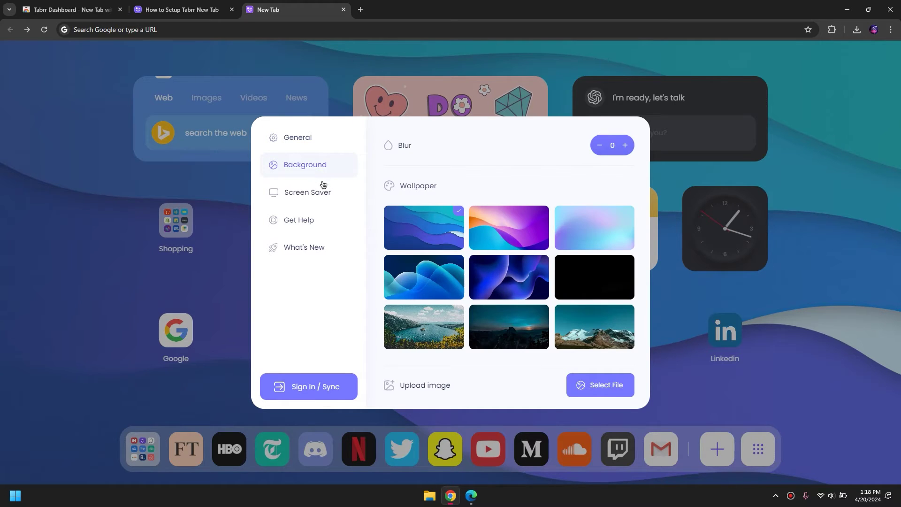
scroll(498, 305, "down", 1)
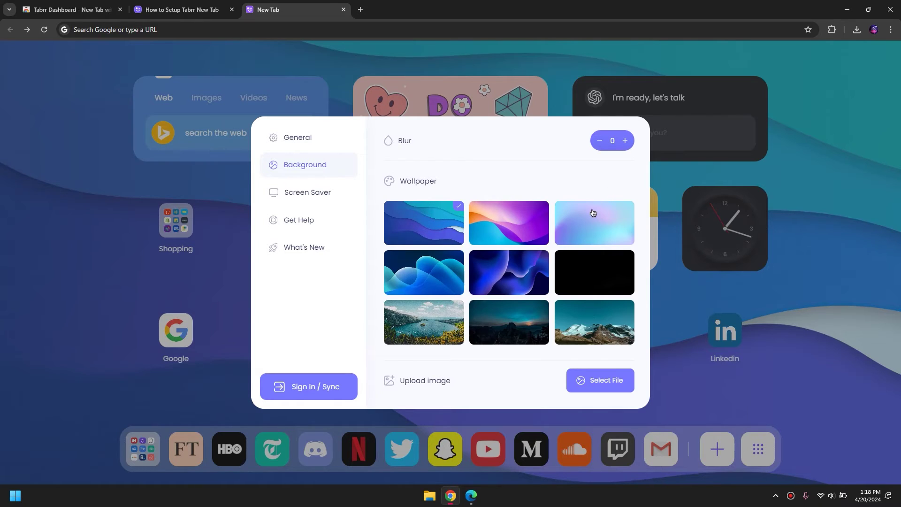
left_click(590, 386)
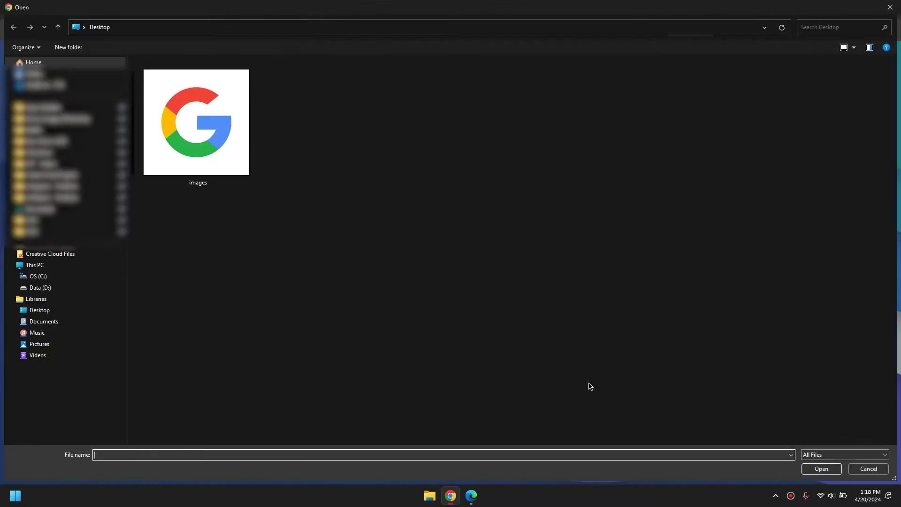
left_click(37, 210)
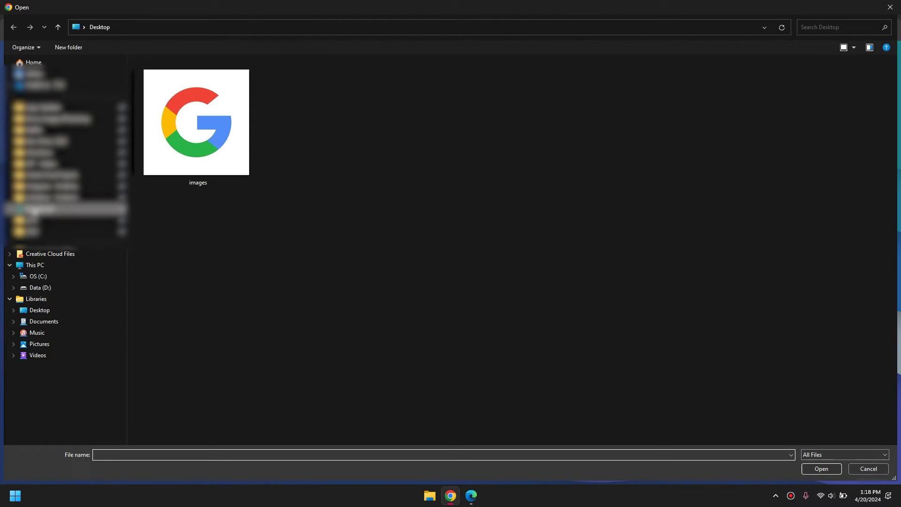
scroll(396, 308, "down", 10)
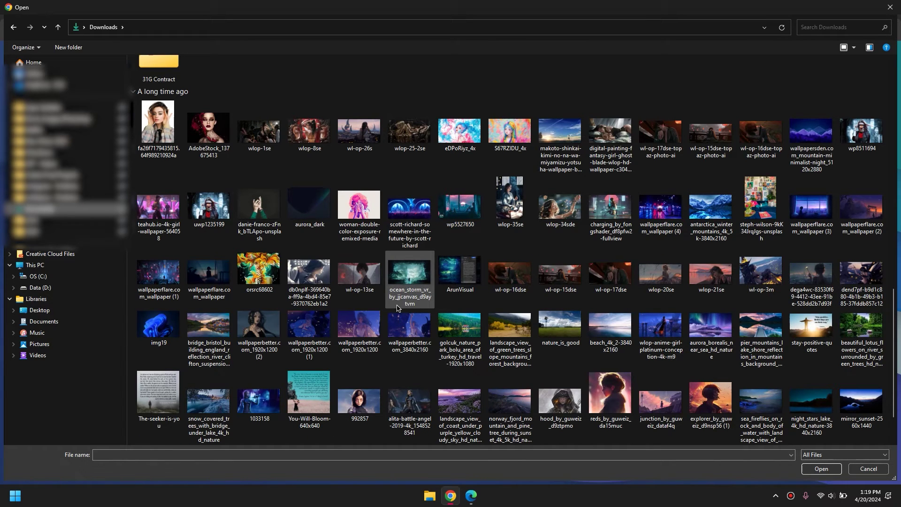
double_click(811, 133)
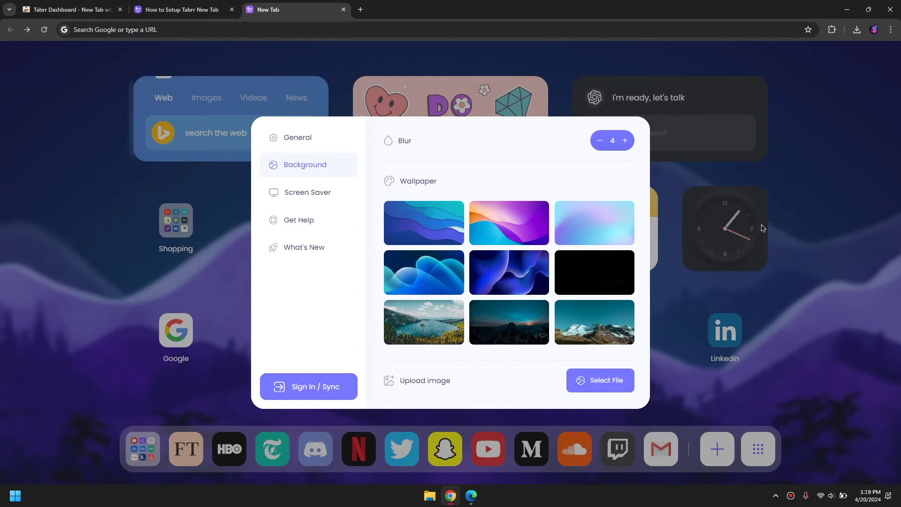
Look through the Screen Saver and Sign In / Sync settings, then close the settings panel
left_click(307, 193)
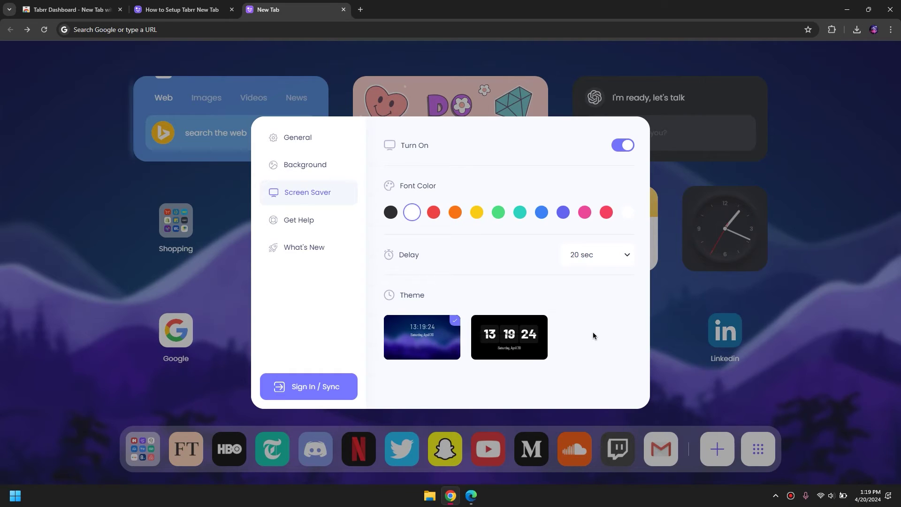
left_click(314, 386)
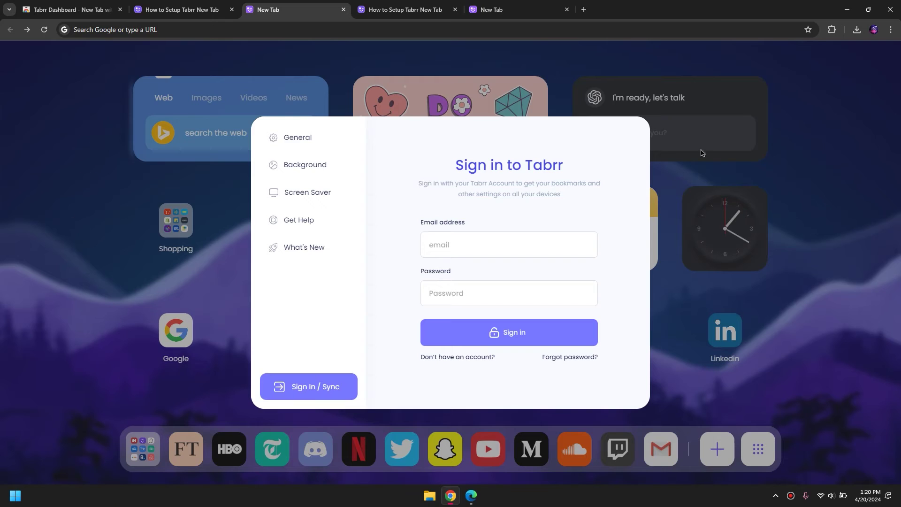
left_click(90, 262)
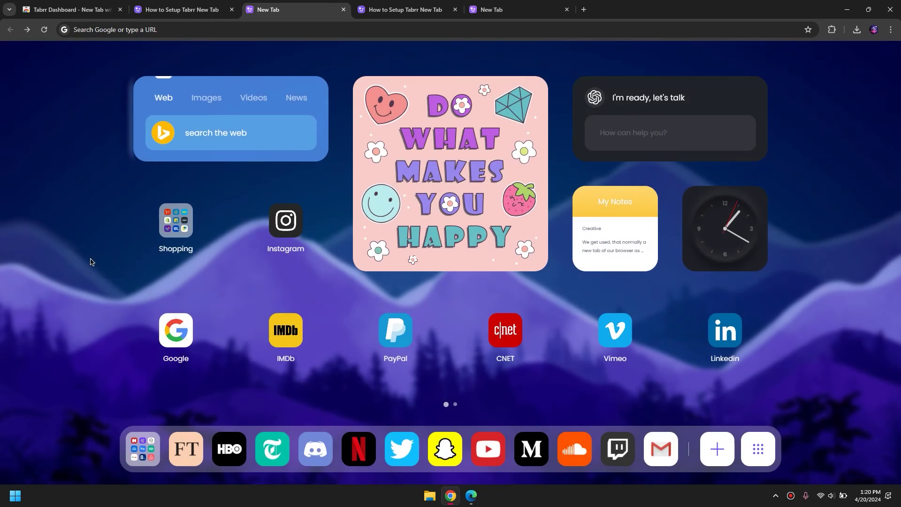
Open the image widget's picture settings and copy the Unsplash photo's web address
left_click(452, 151)
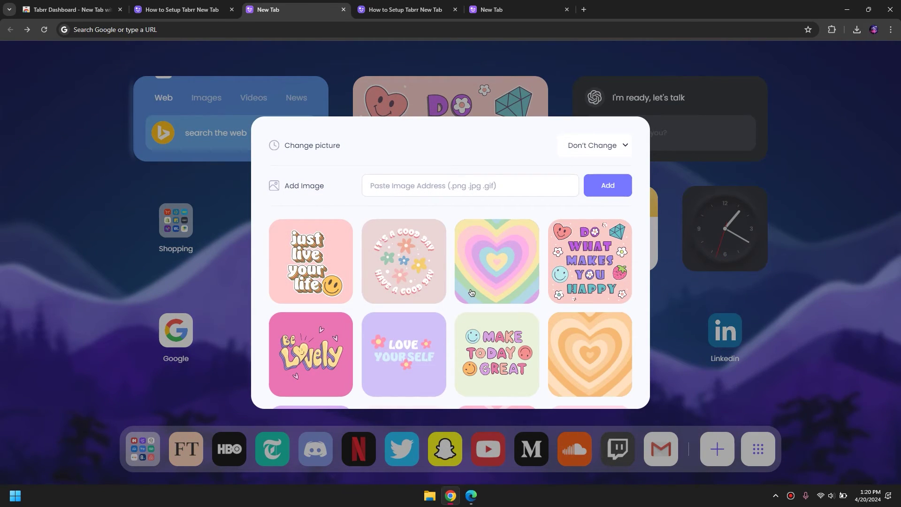
scroll(472, 294, "down", 8)
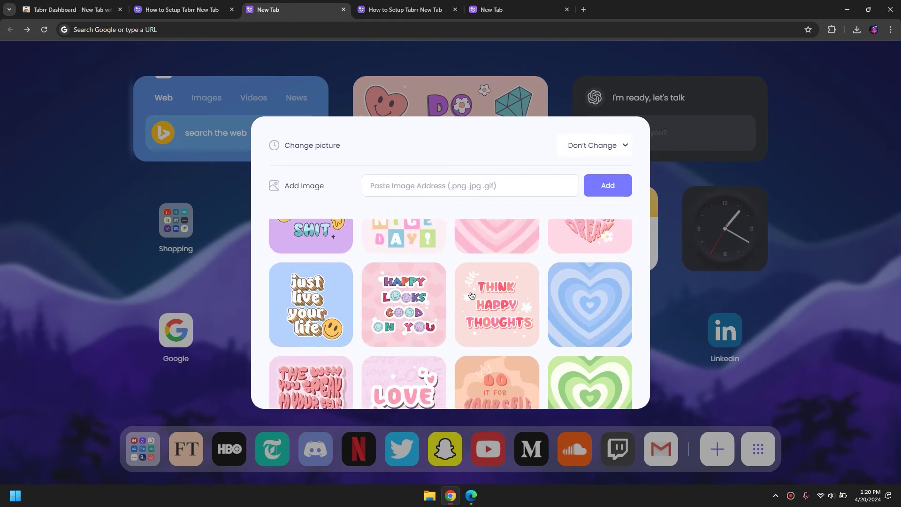
scroll(472, 295, "down", 6)
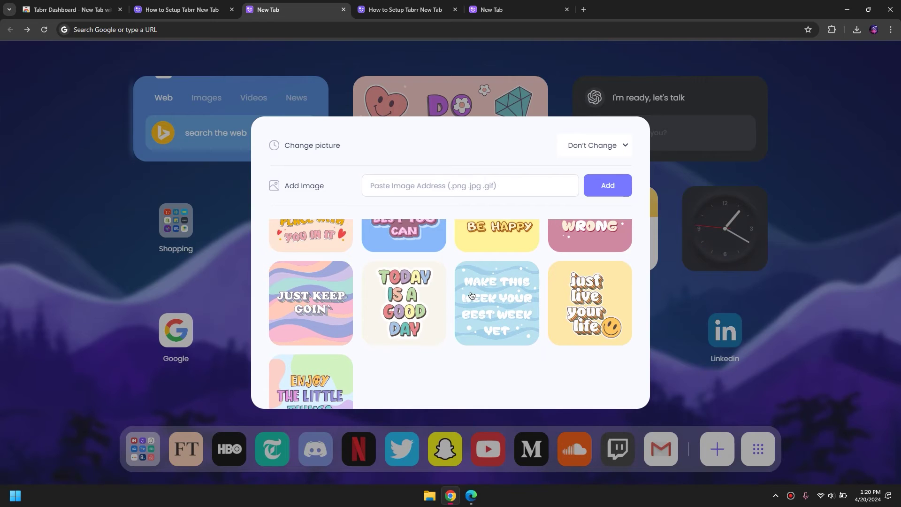
scroll(472, 295, "up", 10)
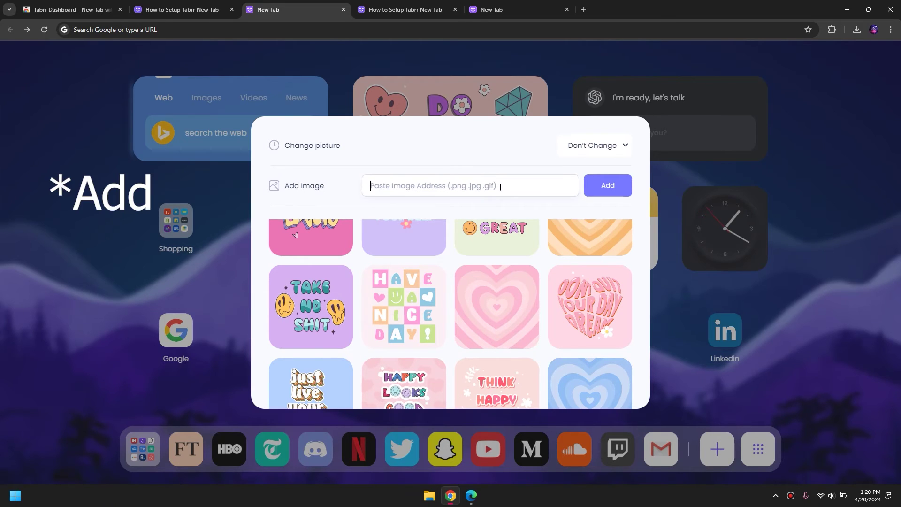
scroll(519, 258, "down", 3)
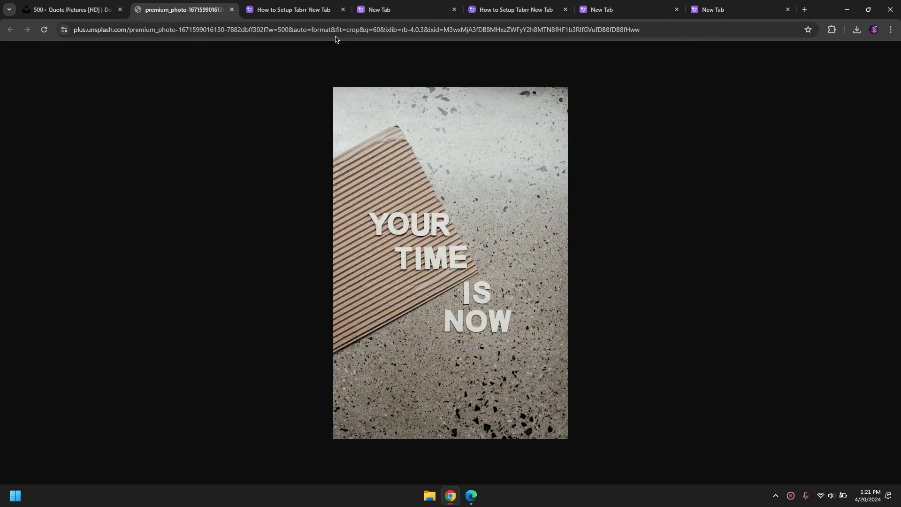
left_click(336, 33)
right_click(336, 34)
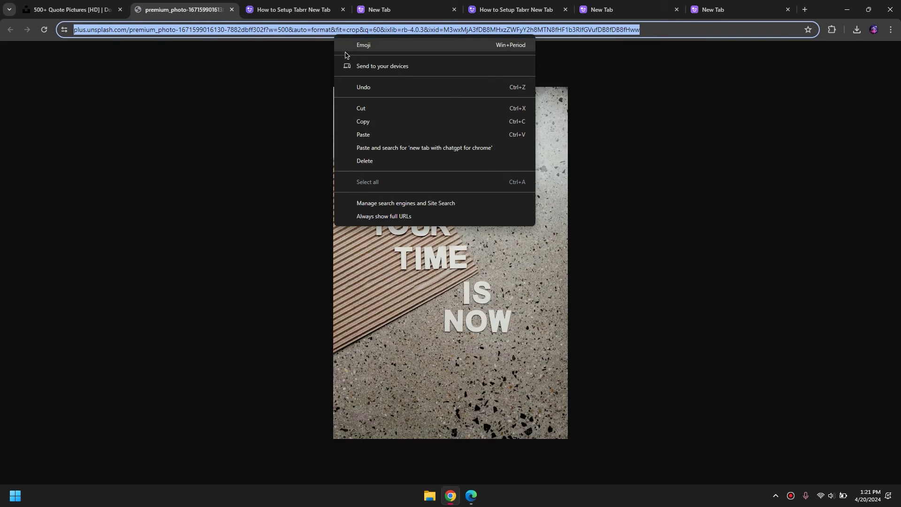
left_click(365, 123)
Paste the address into Add Image, save the crop, and select the 'Your time is now' picture
left_click(523, 4)
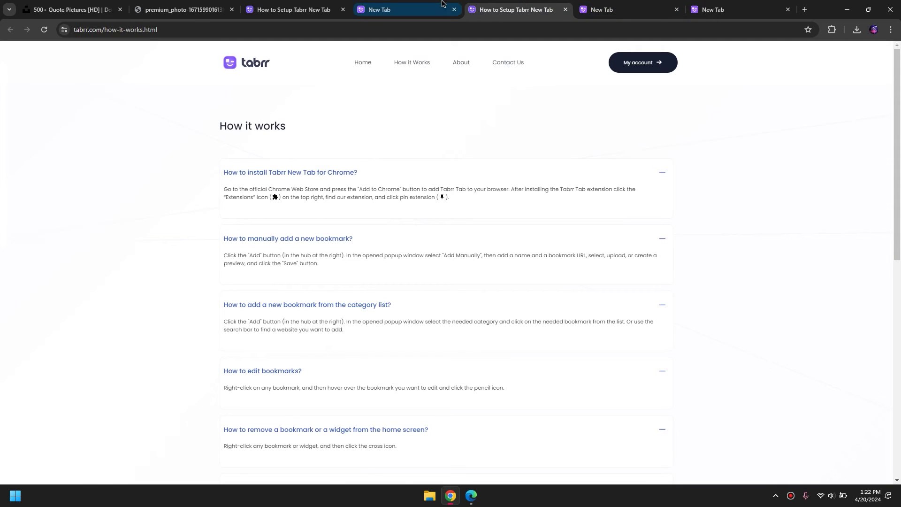
left_click(399, 9)
right_click(404, 184)
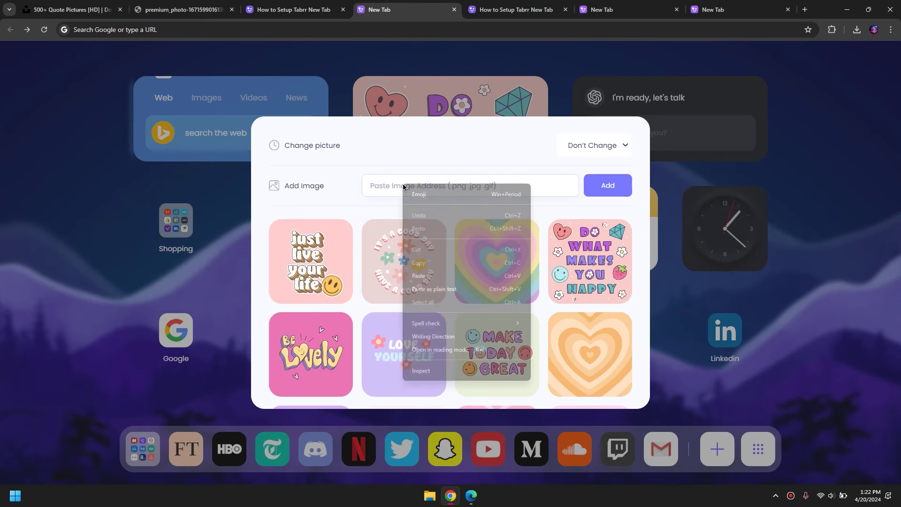
left_click(424, 275)
left_click(610, 190)
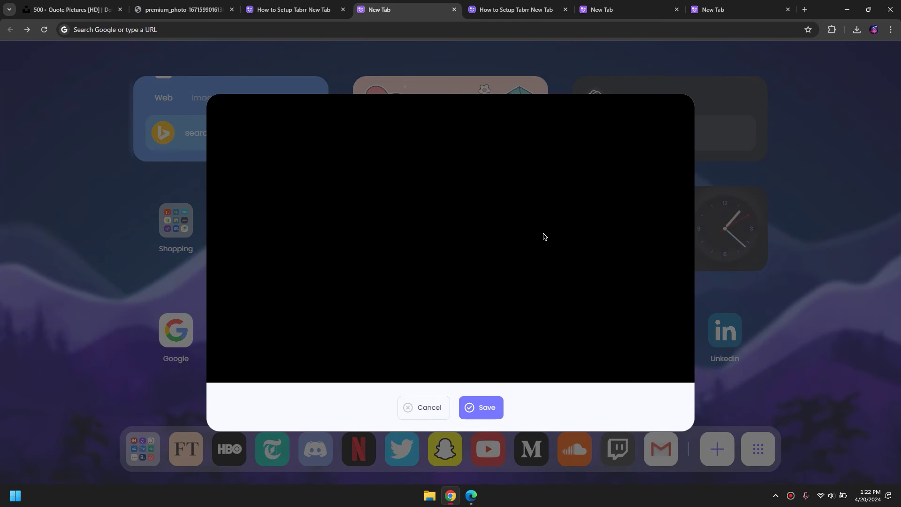
left_click(485, 407)
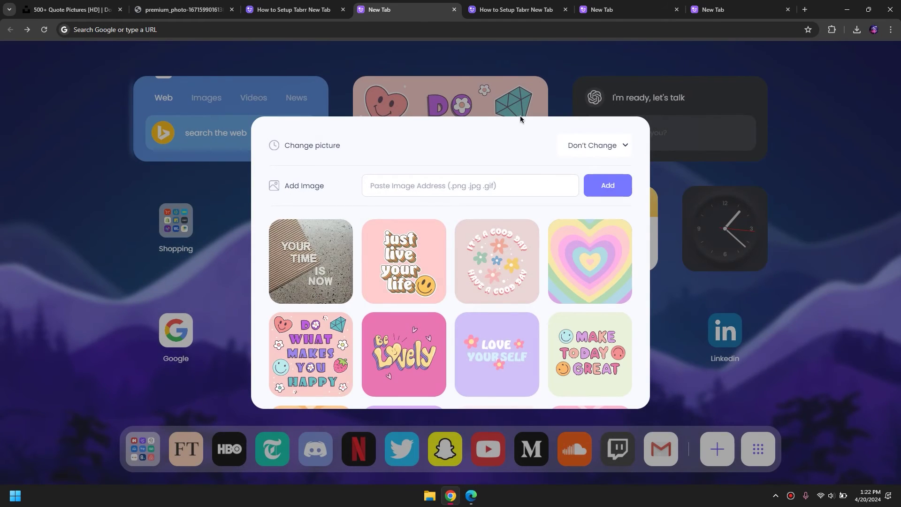
left_click(305, 259)
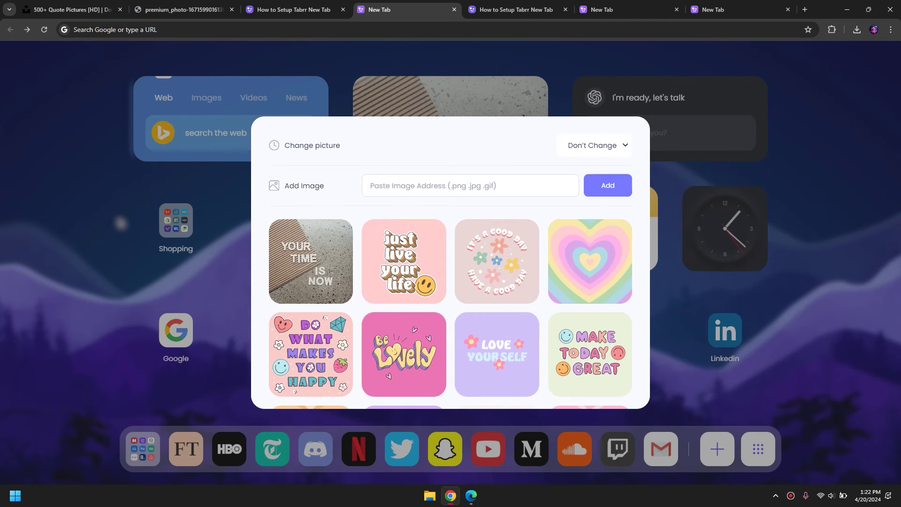
left_click(121, 223)
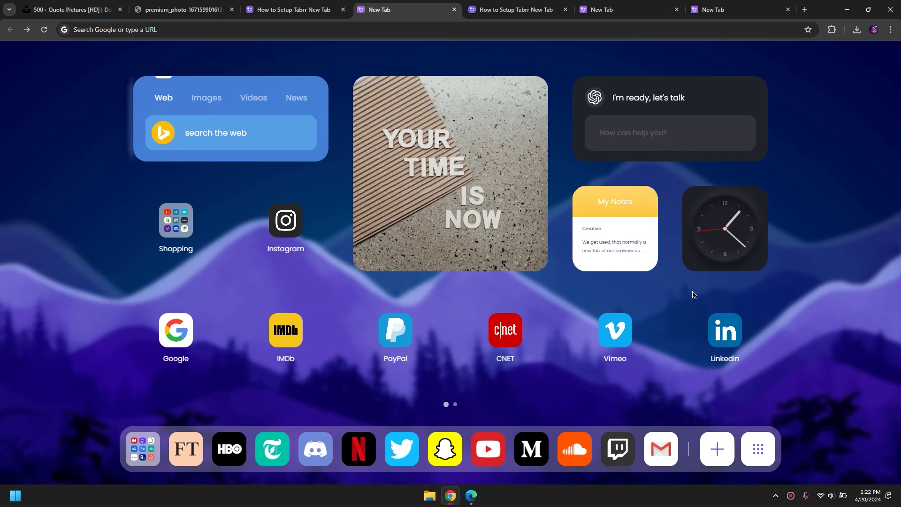
Send the message 'ge' in the ChatGPT panel, then close the panel
left_click(663, 130)
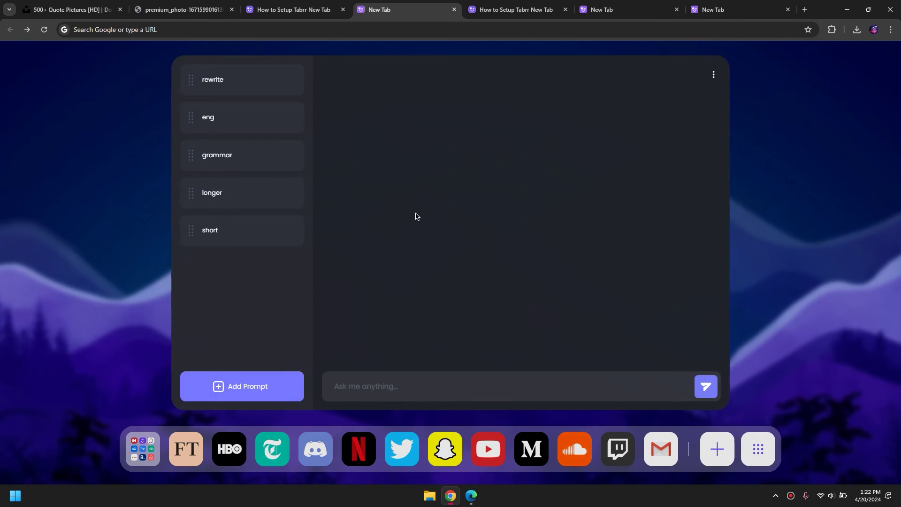
type("ger")
left_click(706, 386)
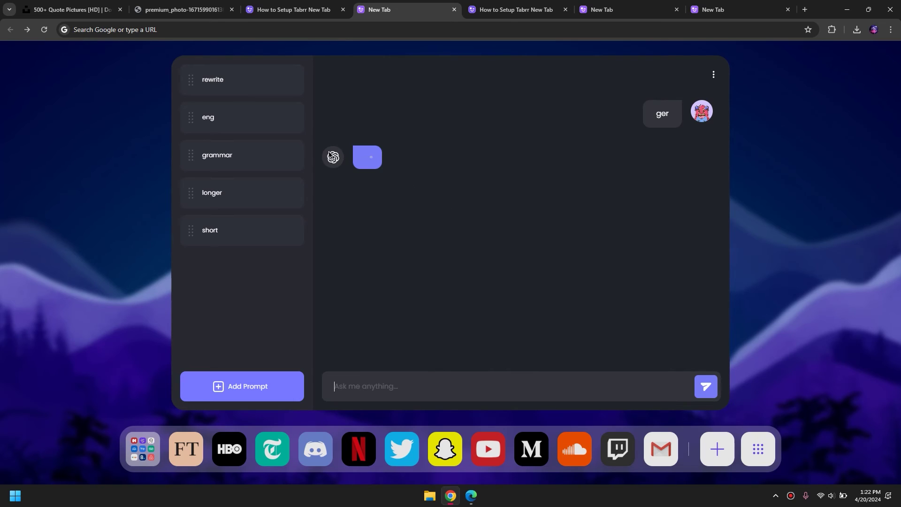
left_click(752, 244)
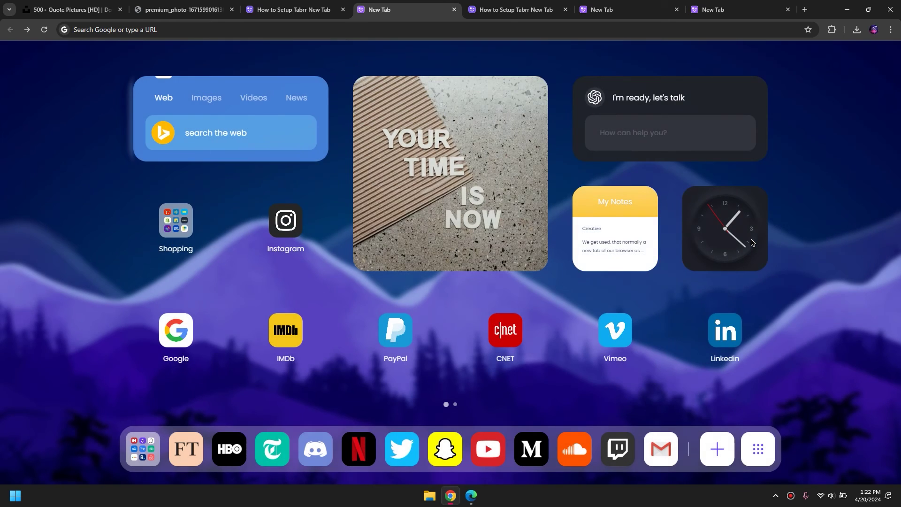
Remove the ChatGPT widget from the dashboard and open the Add Shortcut dialog
left_click(668, 106)
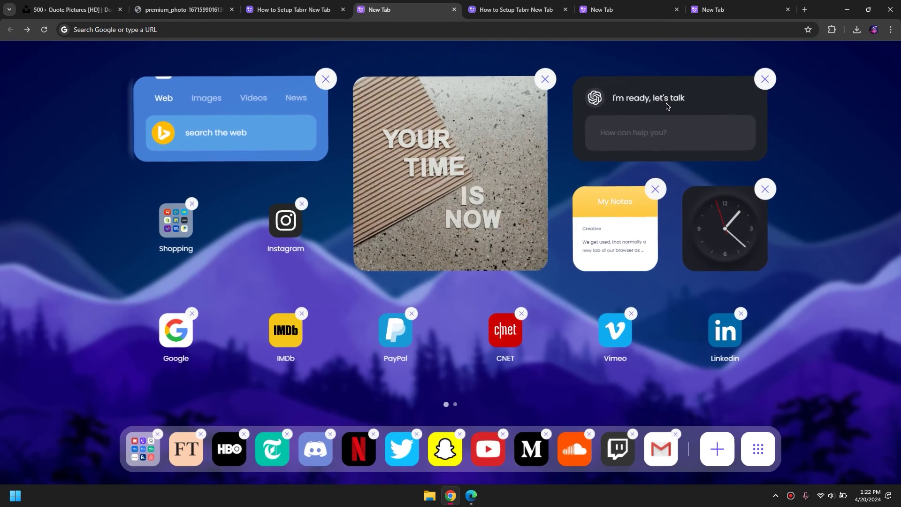
left_click(765, 79)
left_click(710, 106)
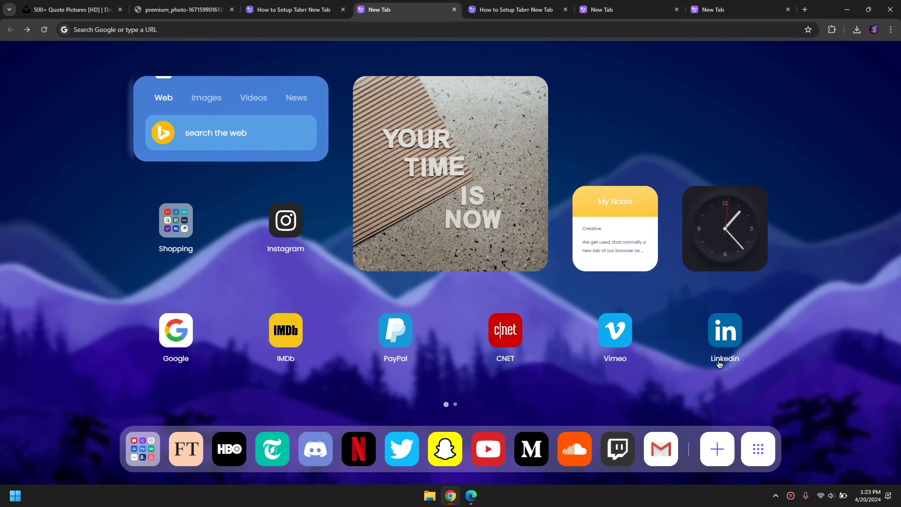
left_click(718, 449)
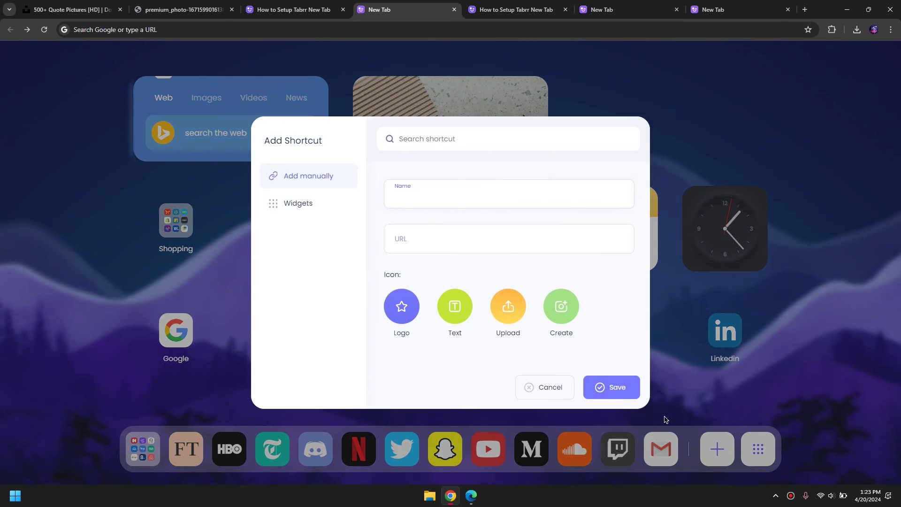
Add the Add Task style To Do widget to the first page and open its task list
left_click(294, 208)
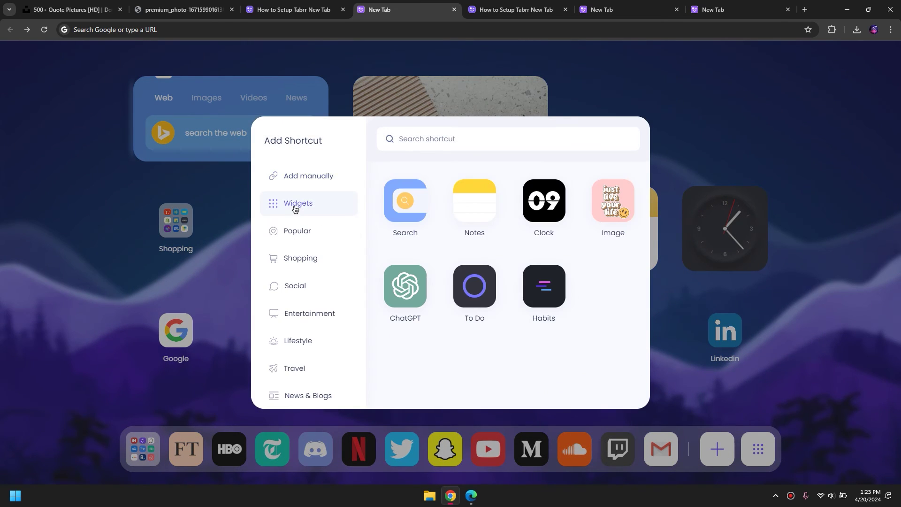
left_click(479, 294)
left_click(627, 265)
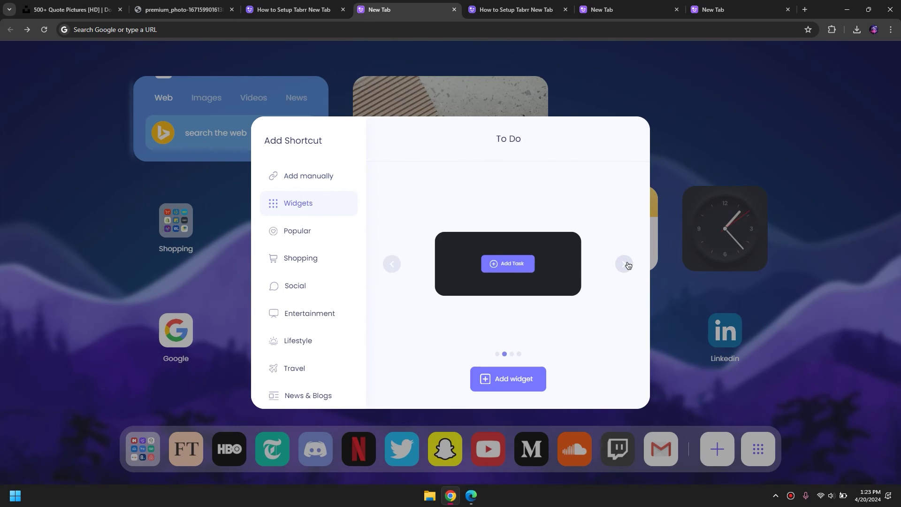
left_click(627, 264)
left_click(393, 262)
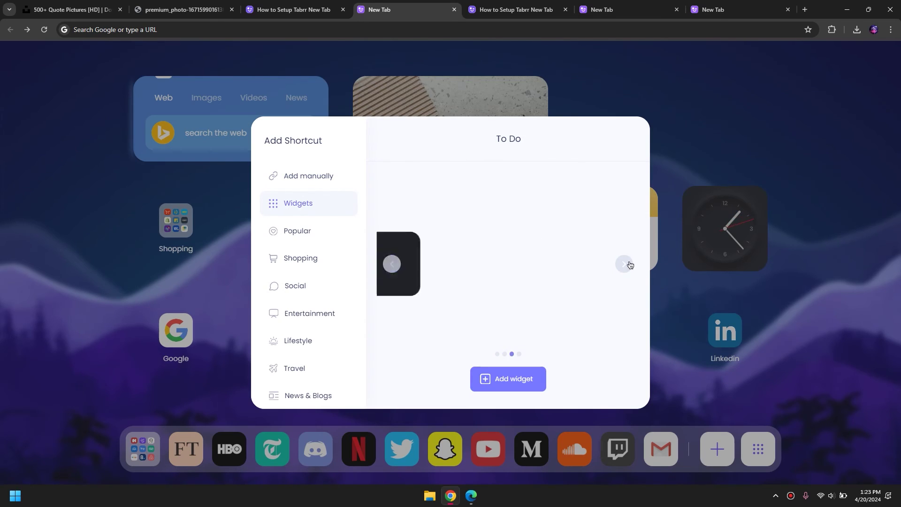
left_click(623, 263)
left_click(388, 262)
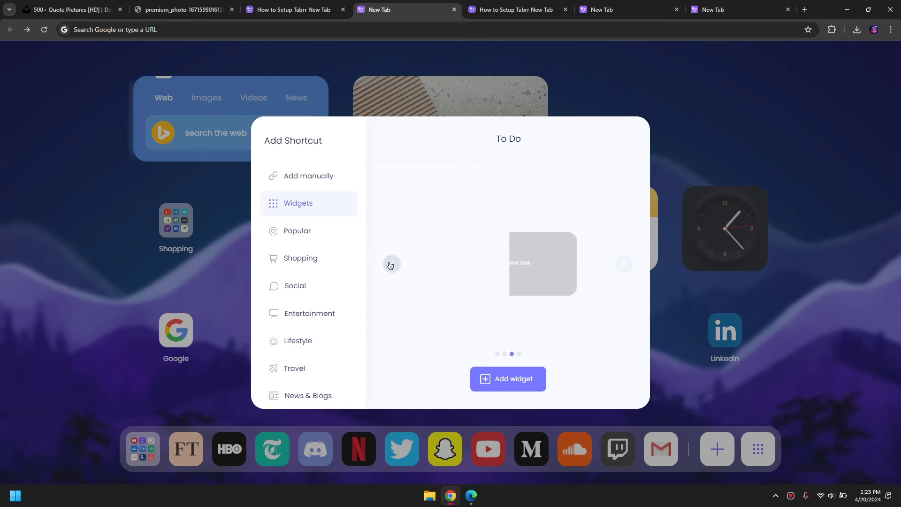
left_click(514, 378)
left_click(804, 169)
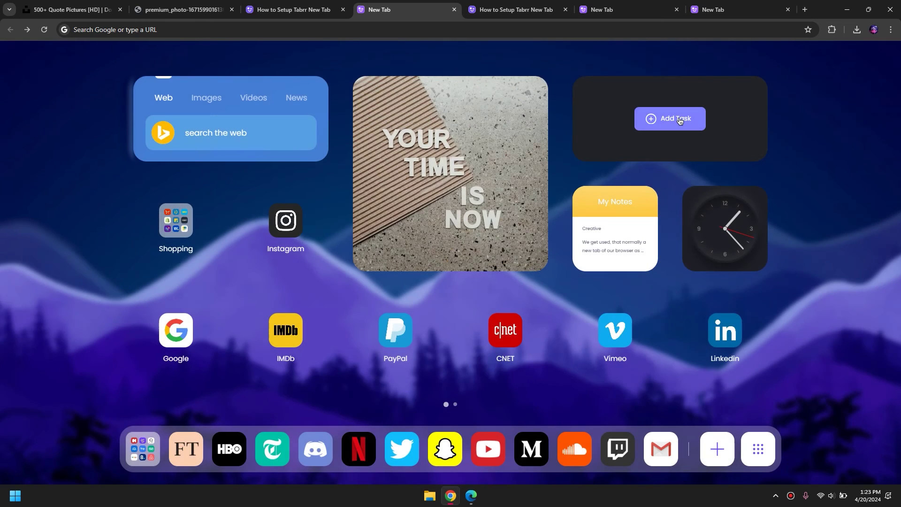
left_click(679, 120)
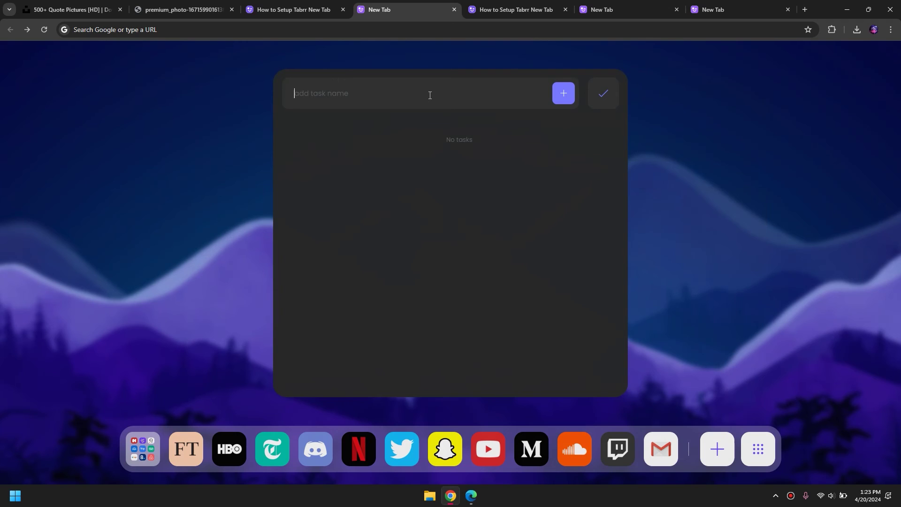
Create a 'Creative Editing' task with the note 'Premiere Pro Editing' and save it
type("Creative Editing")
left_click(565, 93)
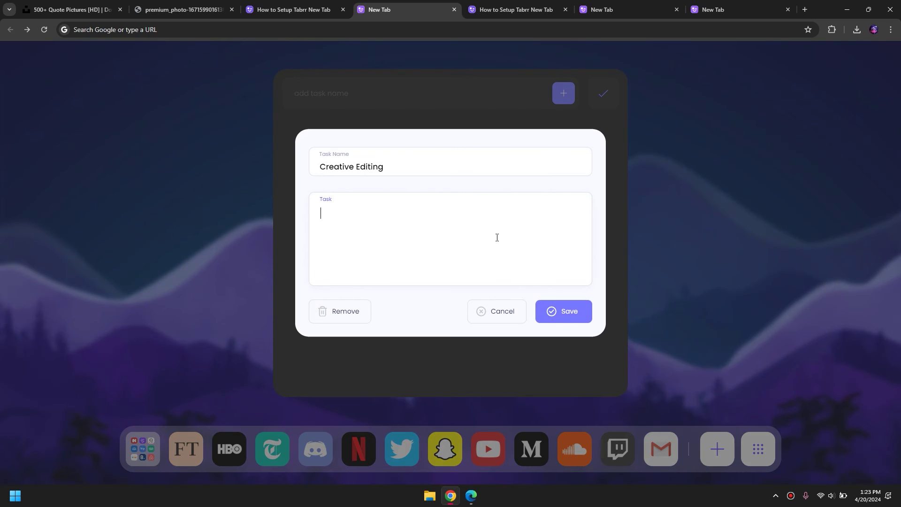
type("Premiere Pro Editing")
left_click(570, 315)
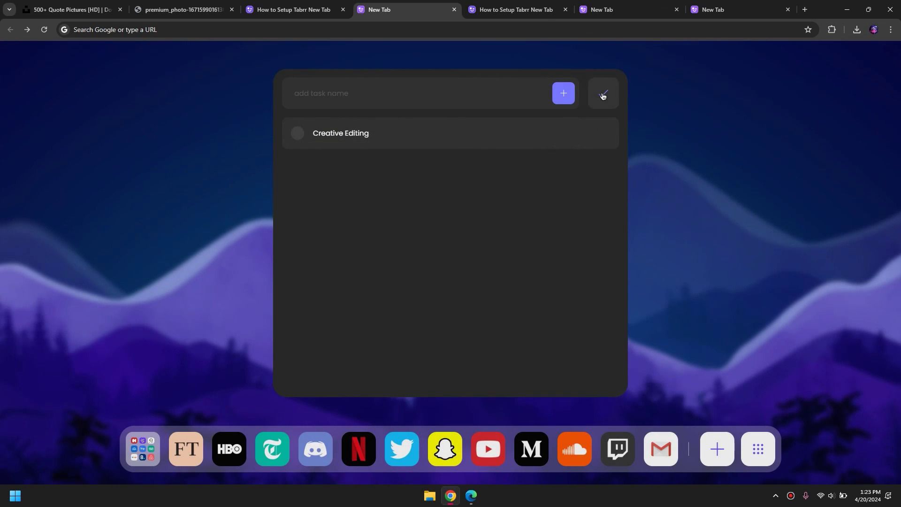
Check the completed tasks and full task list, then close the To Do panel
left_click(604, 95)
left_click(720, 181)
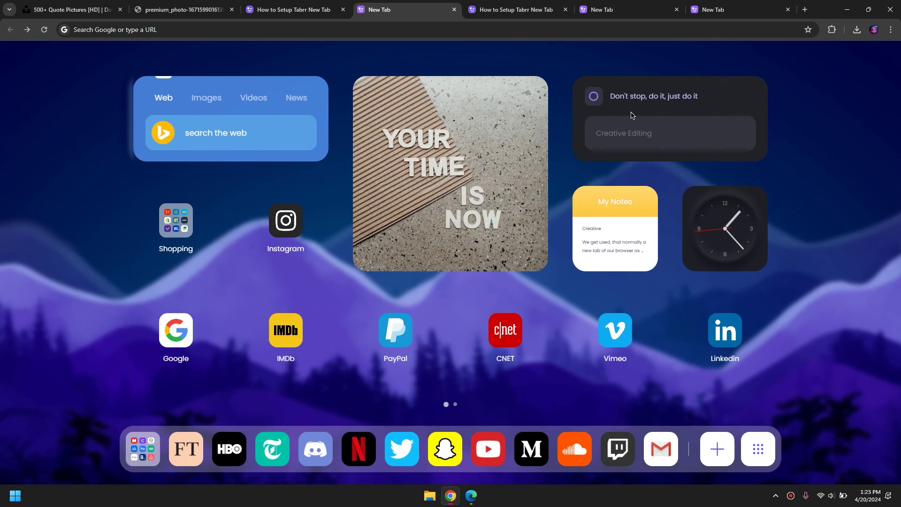
left_click(706, 107)
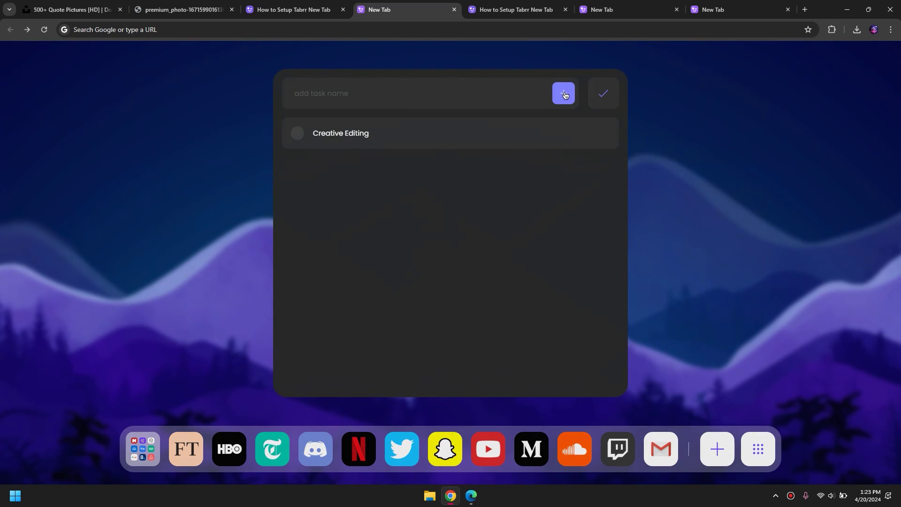
left_click(755, 138)
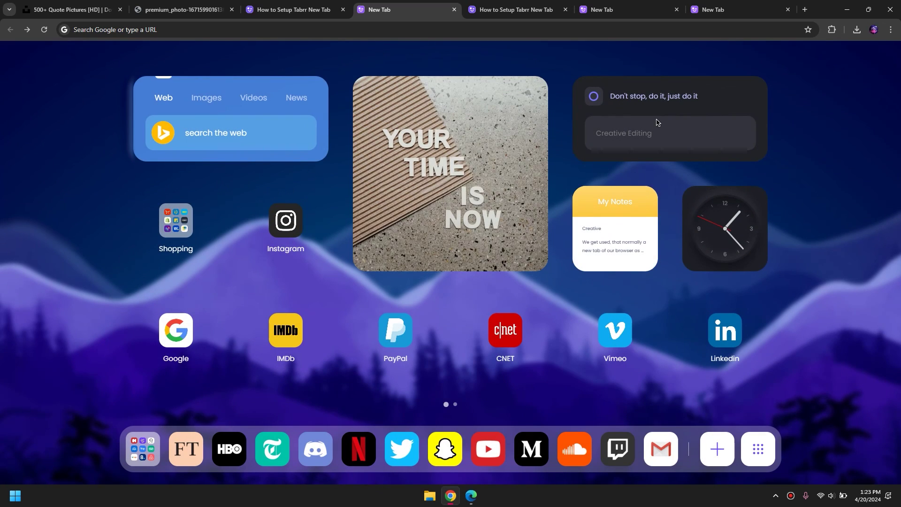